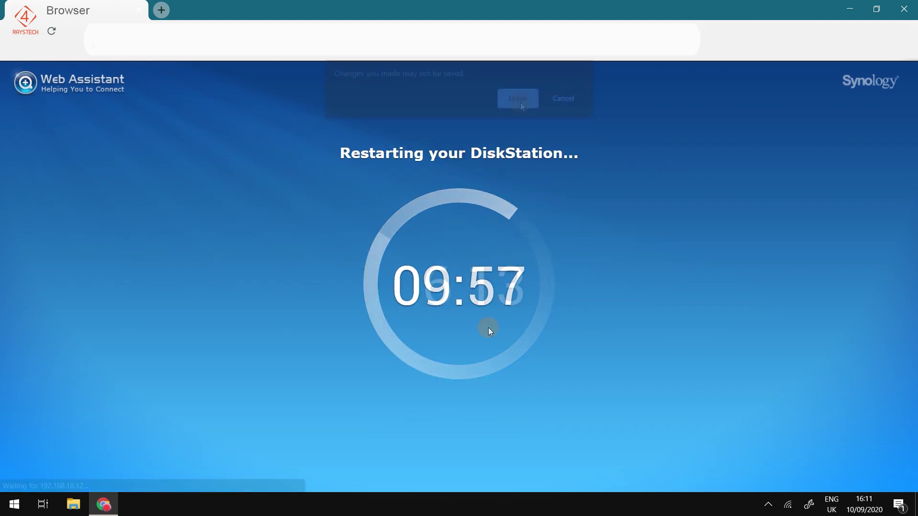
Leave the restart page and create the DiskStation administrator account with a server name, username and confirmed account password
left_click(520, 102)
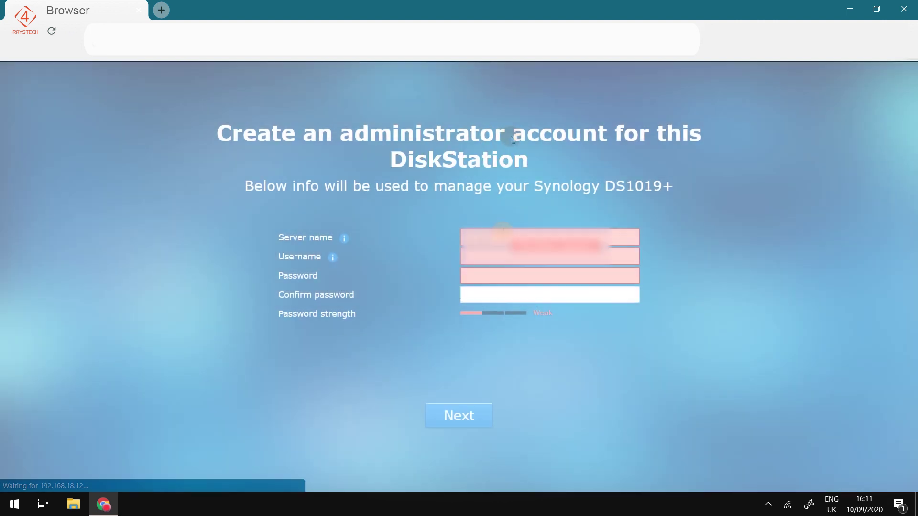
left_click(503, 231)
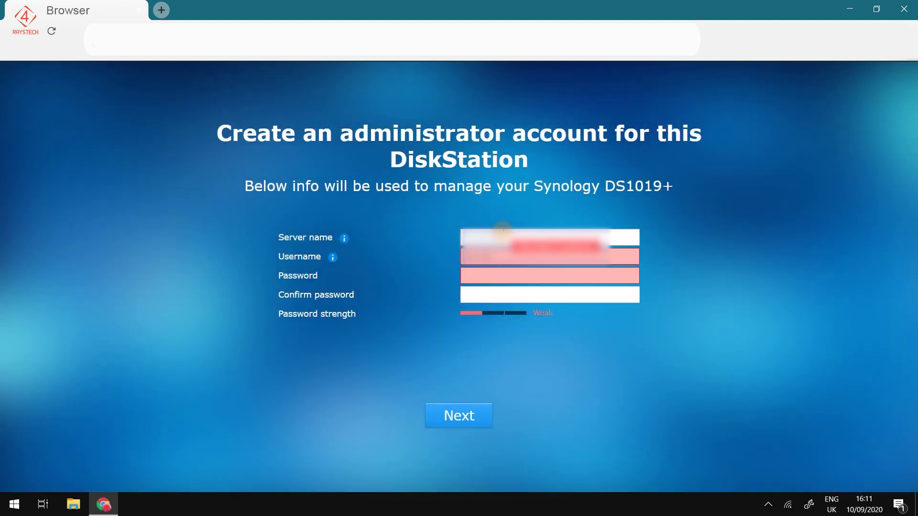
key("Tab")
type("•••••••••••••")
key("Tab")
type("•••••••••••••")
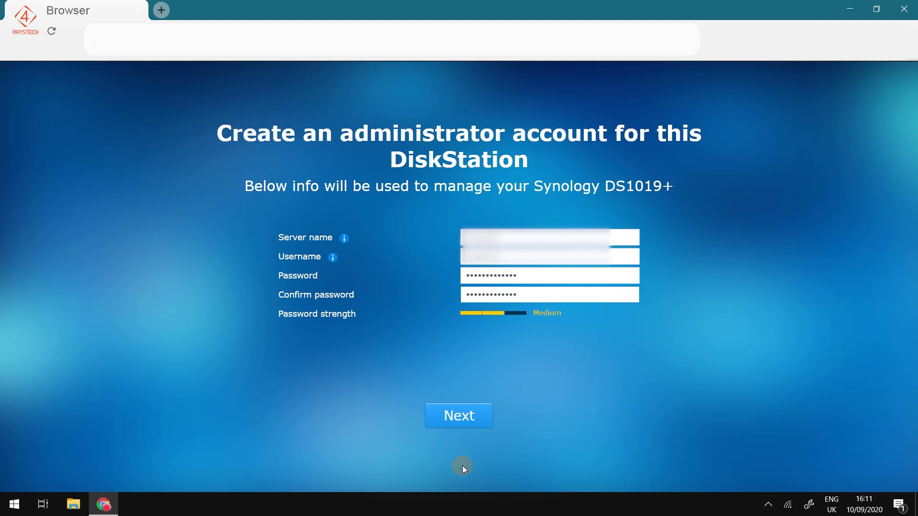
left_click(466, 422)
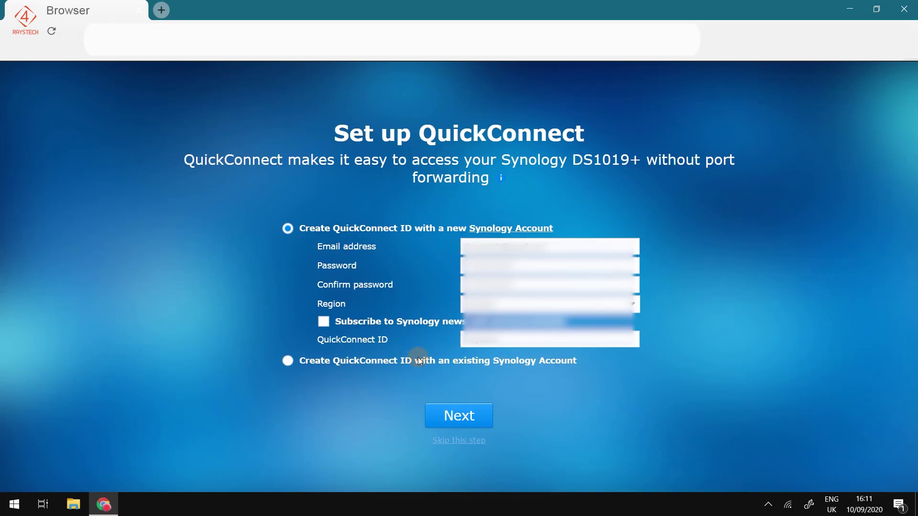
Create a QuickConnect ID with a new Synology Account, accepting the terms of service and acknowledging the privacy statement
left_click(452, 416)
left_click(205, 333)
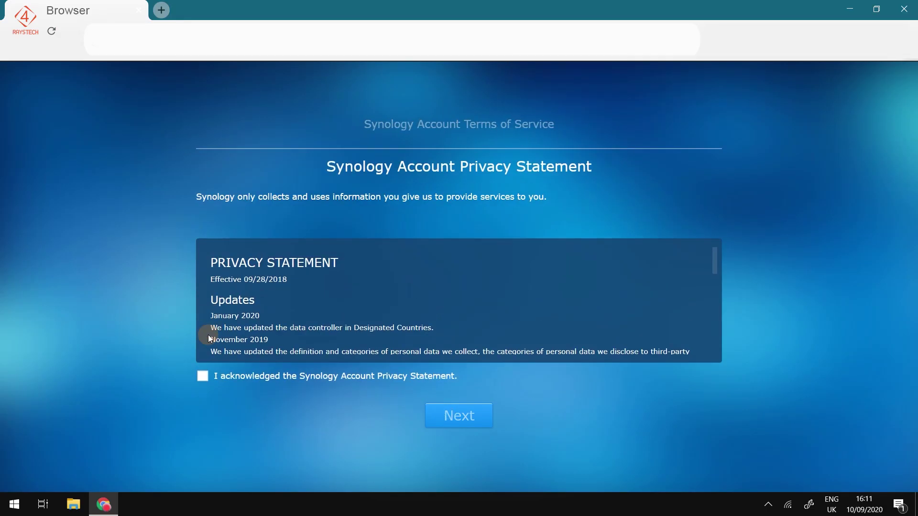
left_click(203, 376)
left_click(462, 418)
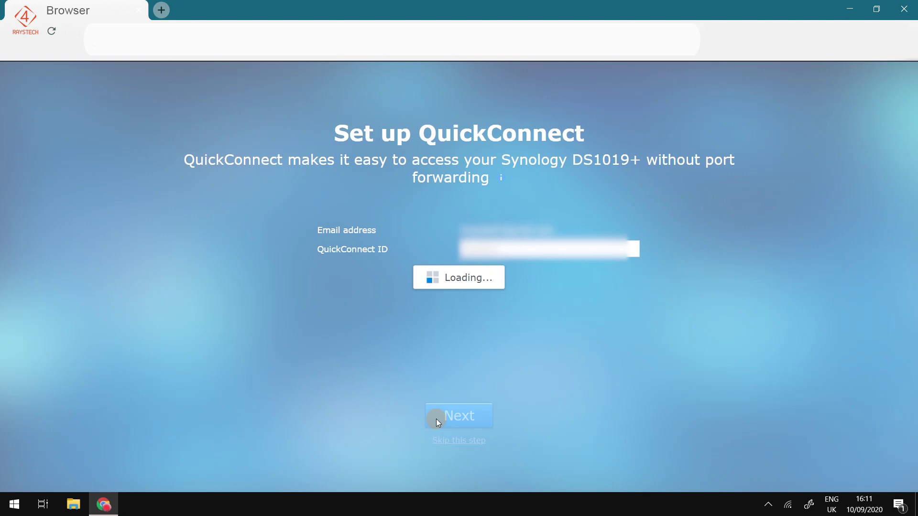
left_click(471, 415)
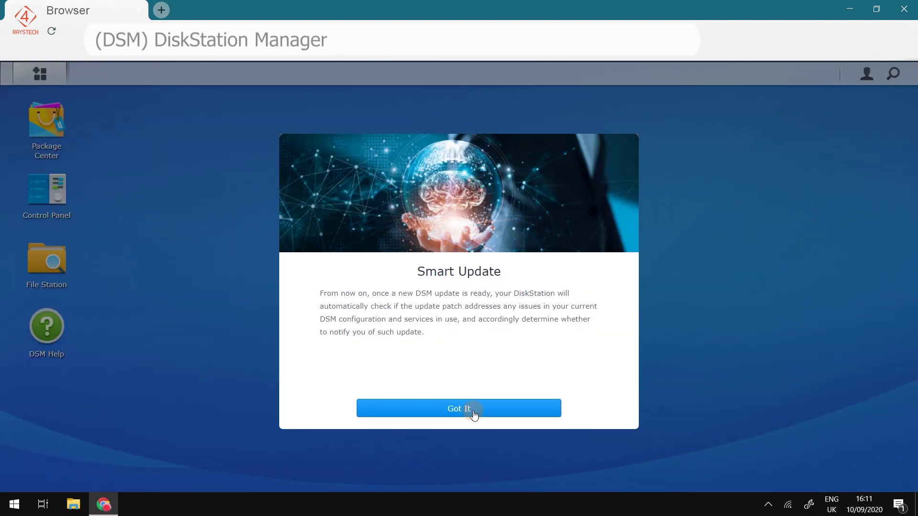
Acknowledge the Smart Update notice and enable device analytics to reach the DSM desktop
left_click(468, 410)
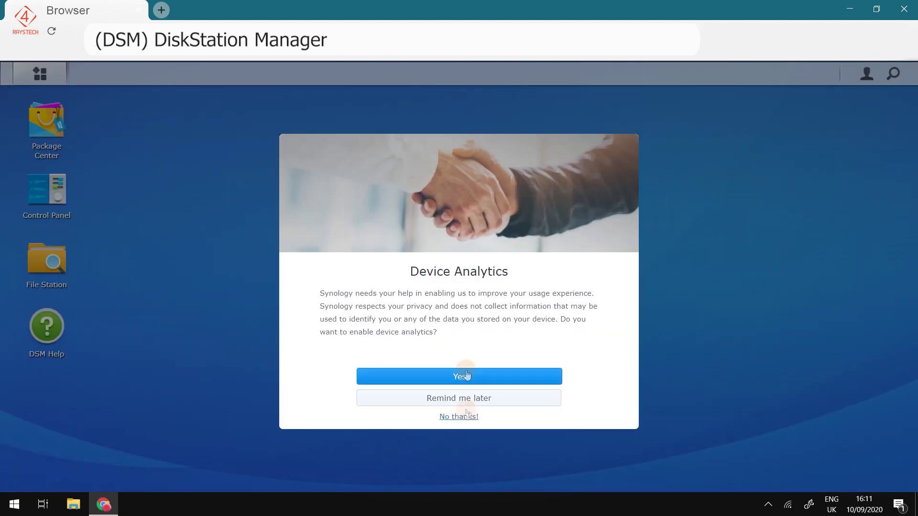
left_click(467, 376)
left_click(362, 371)
left_click(459, 396)
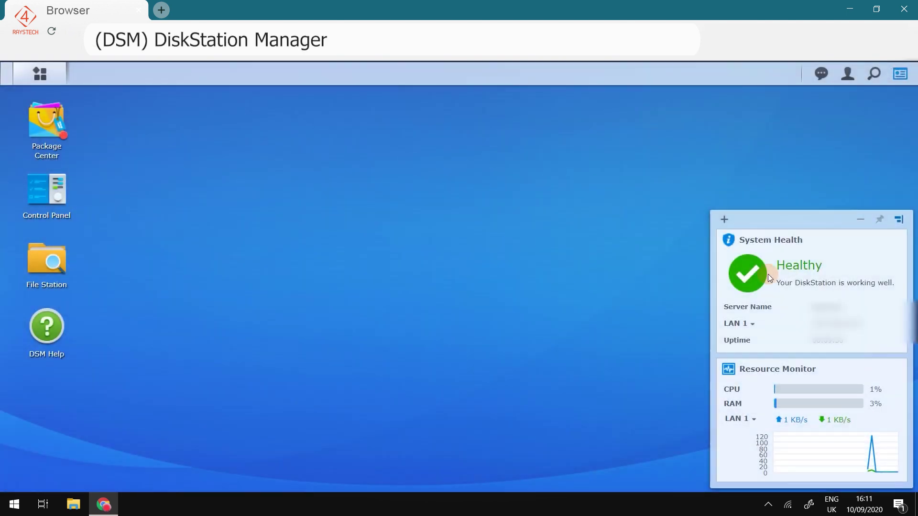
In Storage Manager, start creating a new volume using the Quick mode
left_click(41, 74)
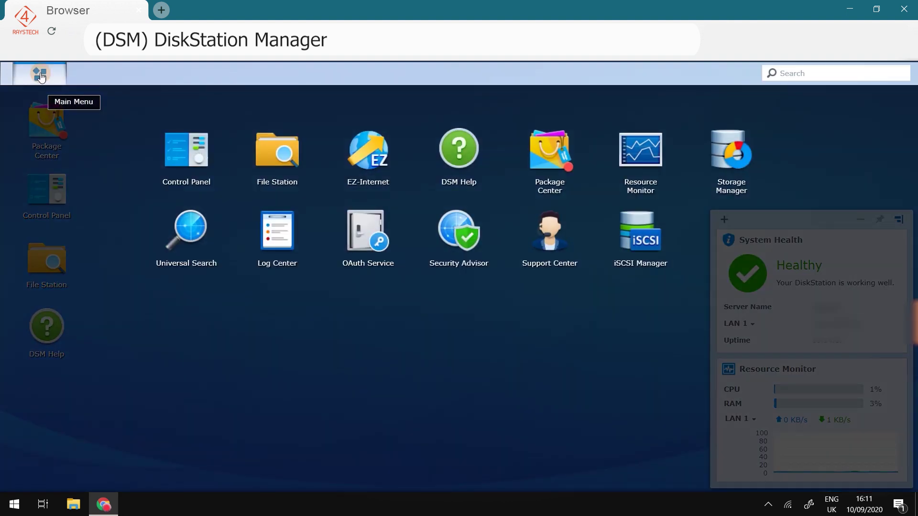
left_click(729, 154)
left_click(356, 198)
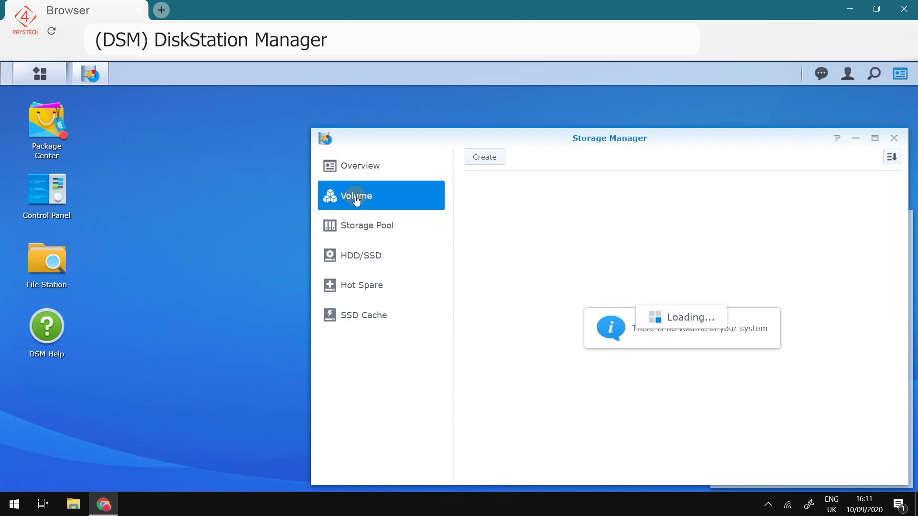
left_click(484, 157)
left_click(419, 341)
left_click(423, 251)
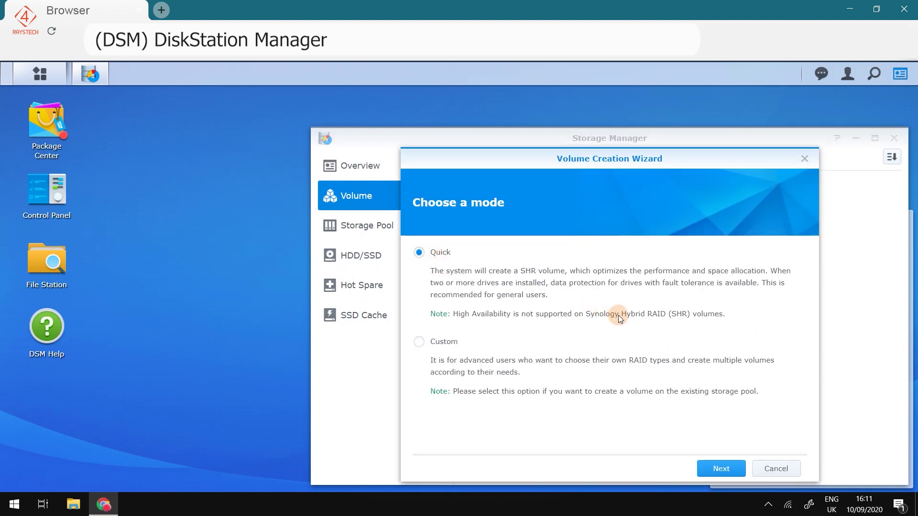
left_click(721, 468)
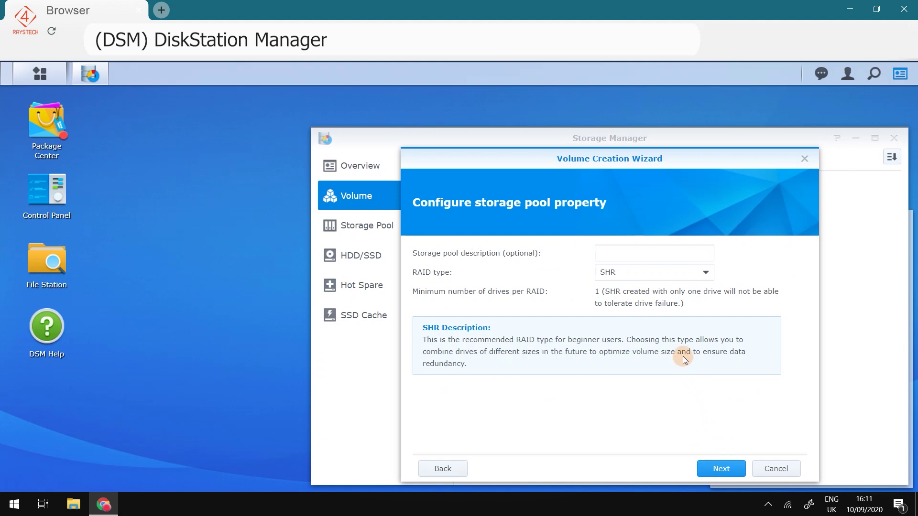
Configure the volume with RAID type SHR, Drives 1 to 5 and the Btrfs file system, accepting erasure of the drives' data
left_click(689, 279)
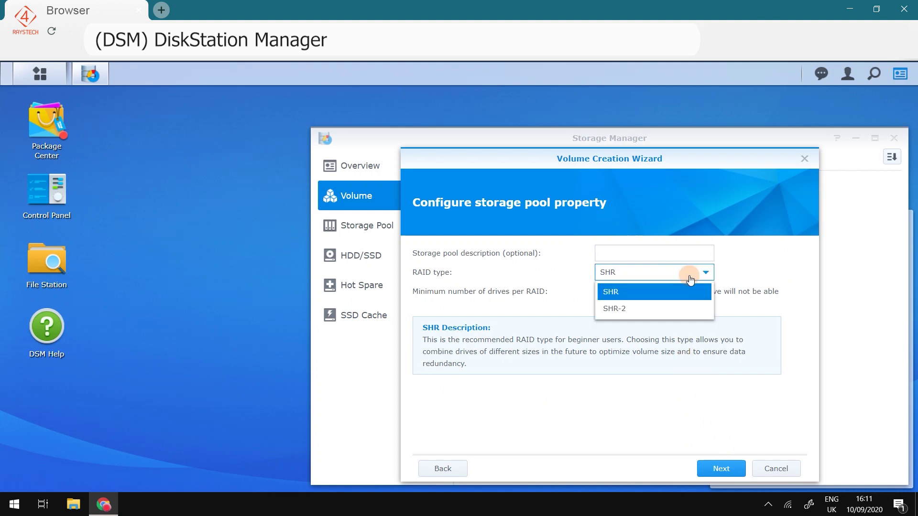
left_click(695, 288)
left_click(727, 473)
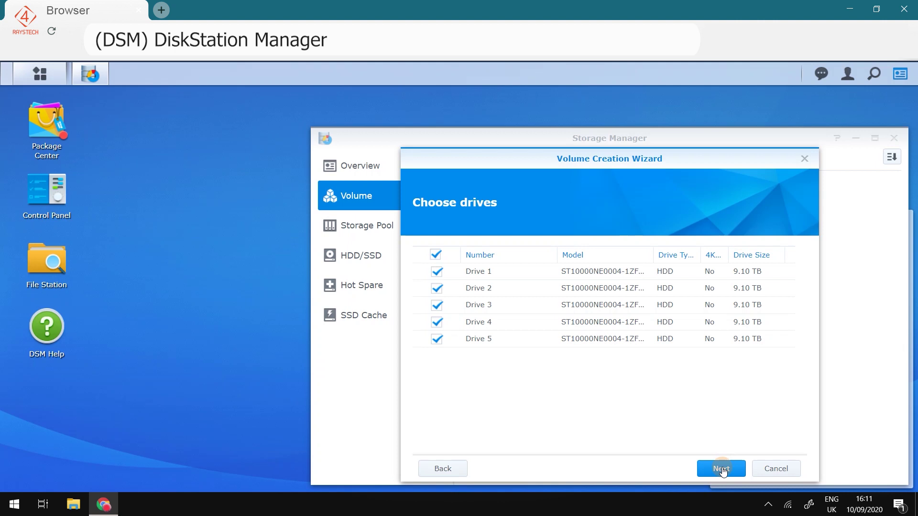
left_click(721, 469)
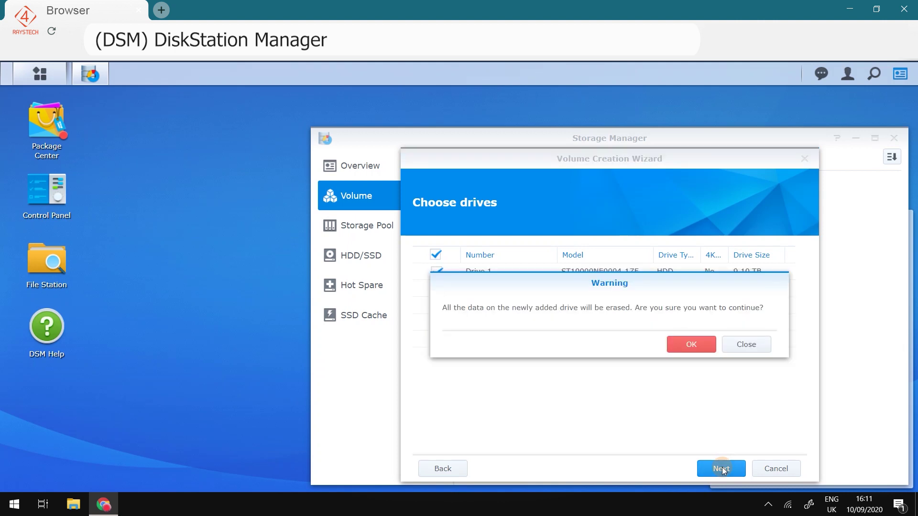
left_click(706, 346)
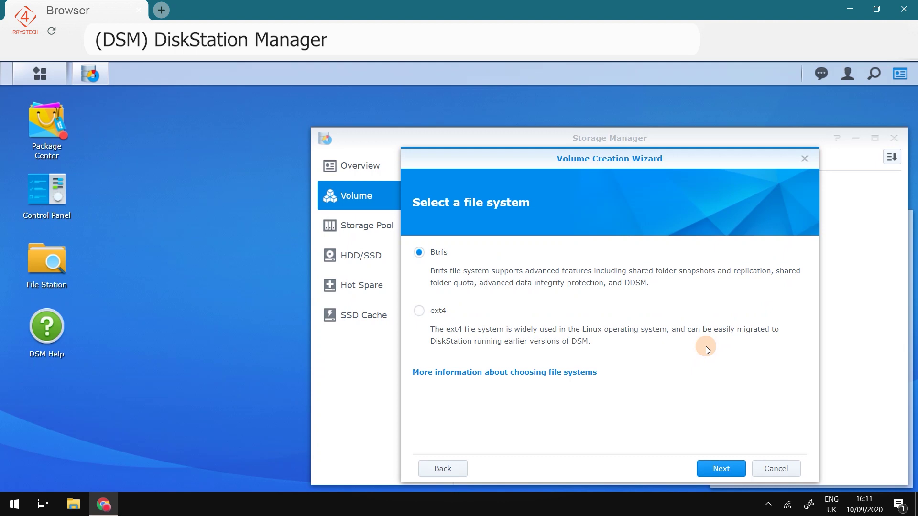
left_click(733, 475)
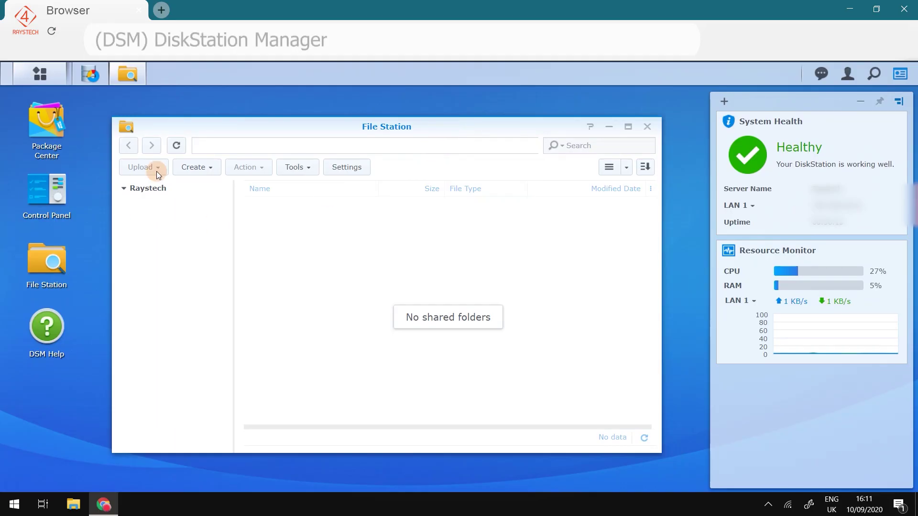
Create an unencrypted shared folder named Office on Volume 1 with the Recycle Bin restricted to administrators
left_click(194, 167)
left_click(206, 204)
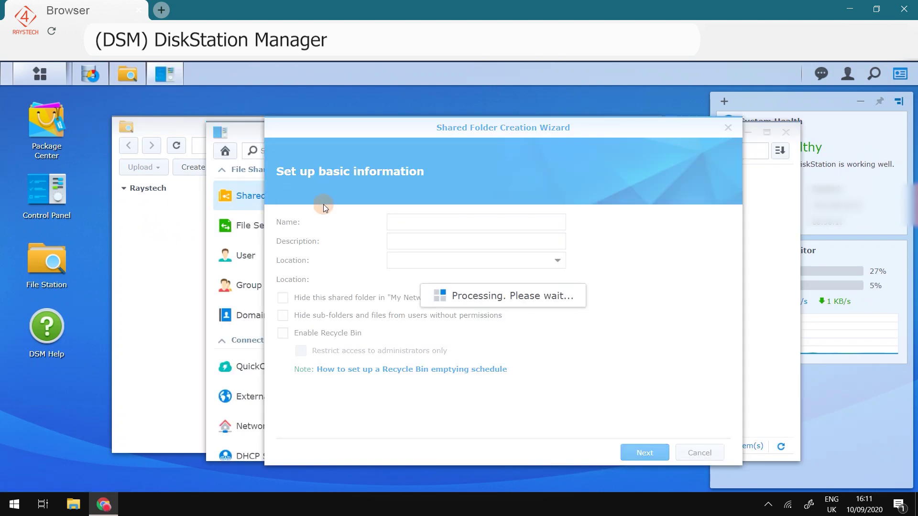
left_click(413, 219)
type("Office")
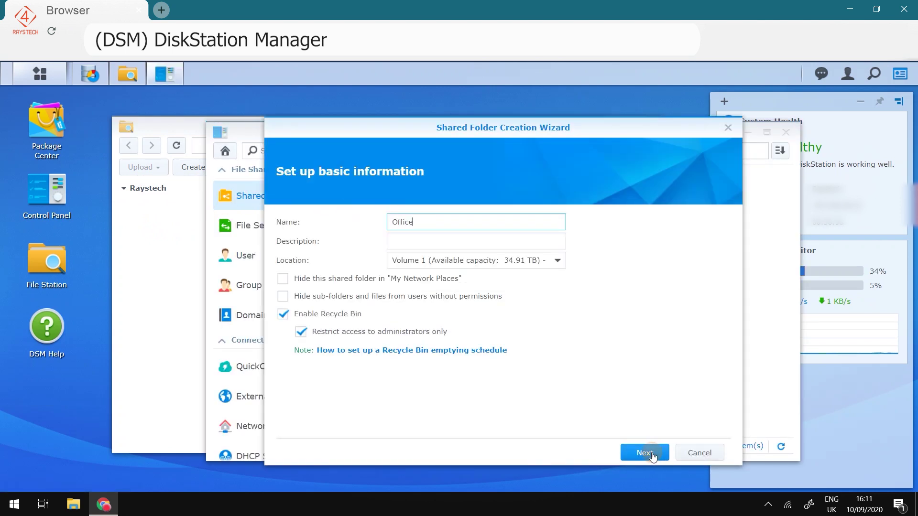
left_click(645, 453)
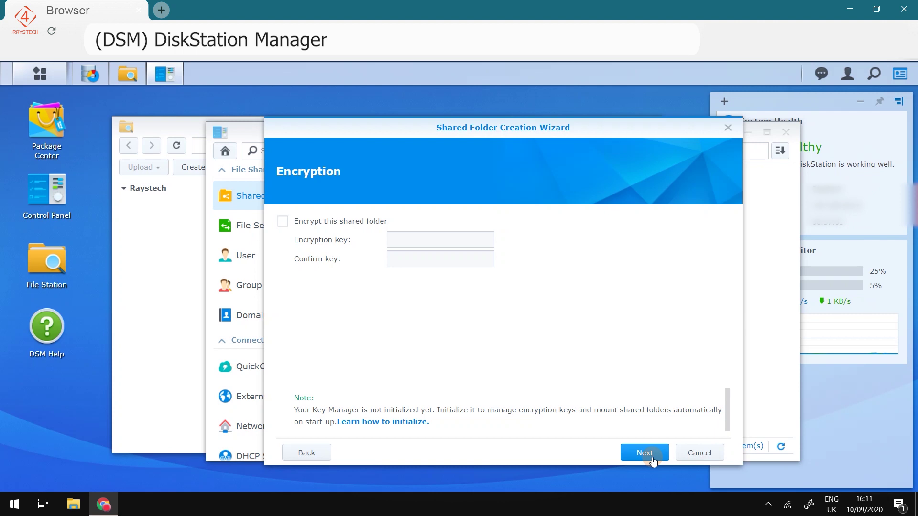
left_click(642, 454)
left_click(632, 454)
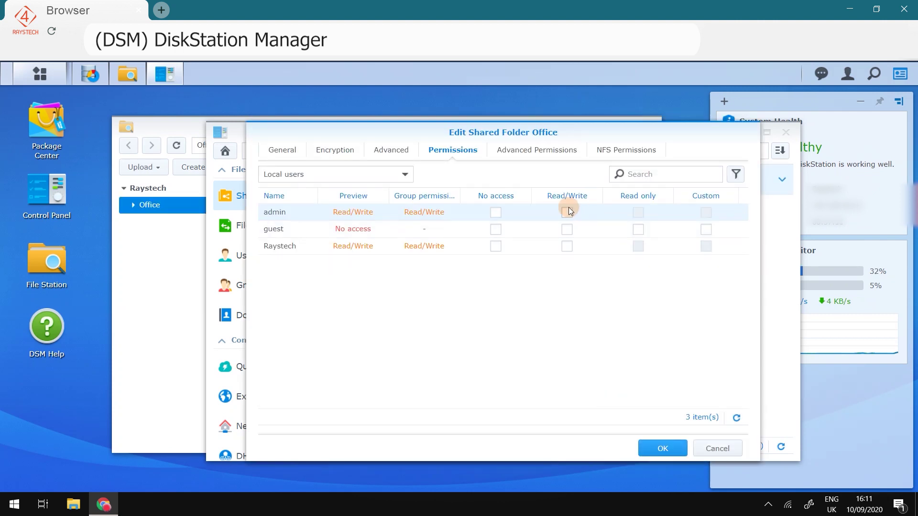
Give the admin, guest and Raystech local users Read/Write permission on the Office shared folder
left_click(568, 210)
left_click(567, 229)
left_click(567, 246)
left_click(662, 448)
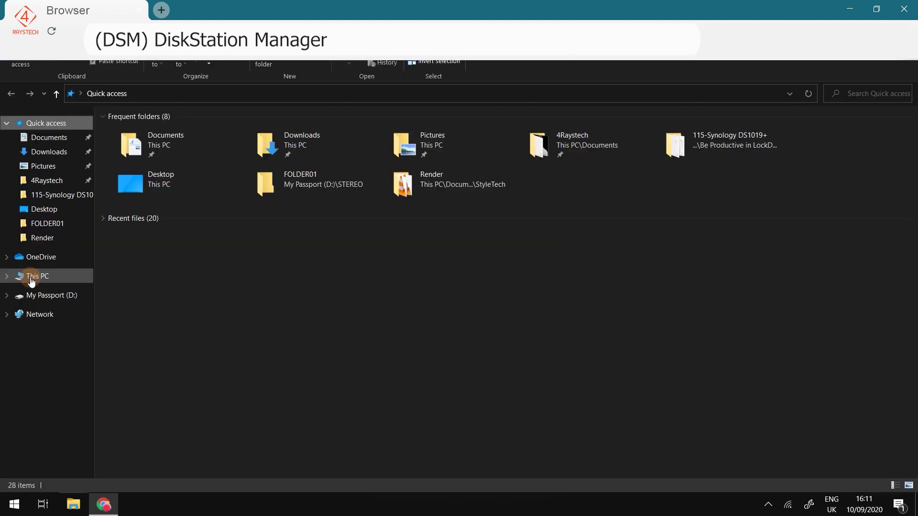
Map the NAS shared folder on the PC as network drive Z: and enter the network account password
right_click(19, 276)
left_click(48, 331)
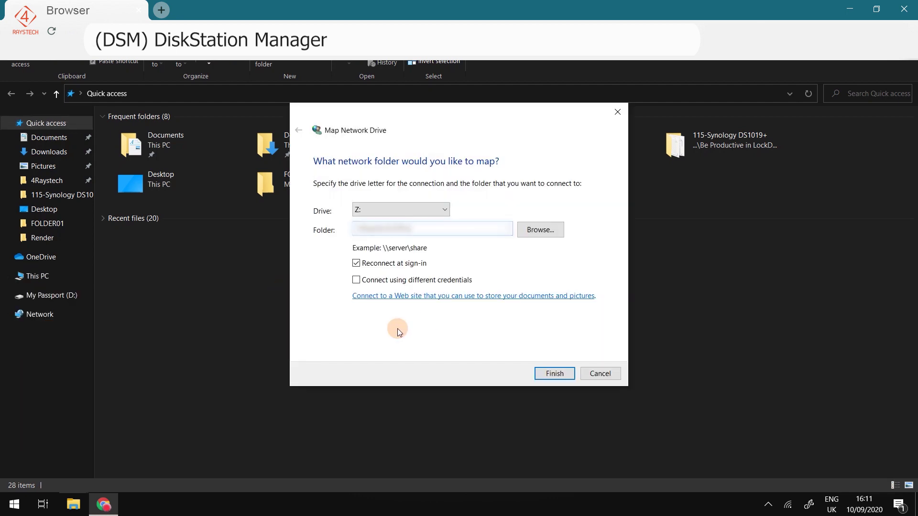
left_click(553, 375)
type("*************")
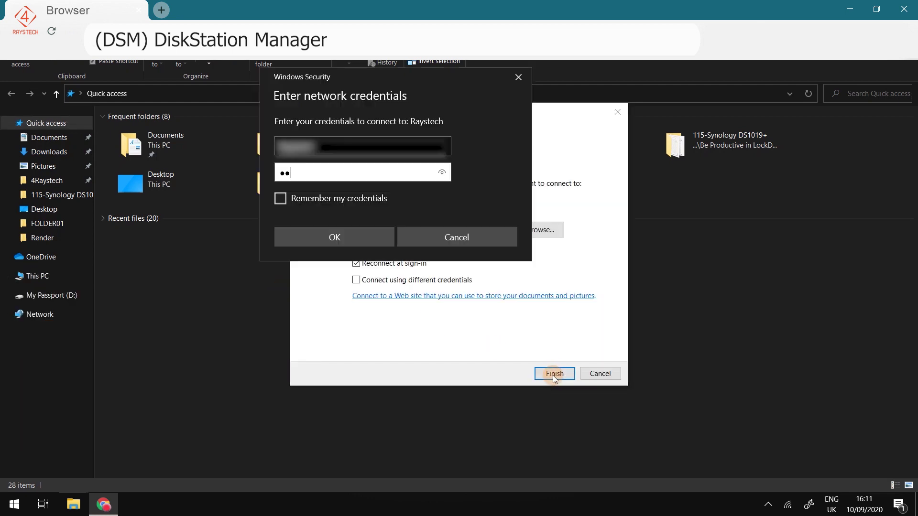
left_click(361, 247)
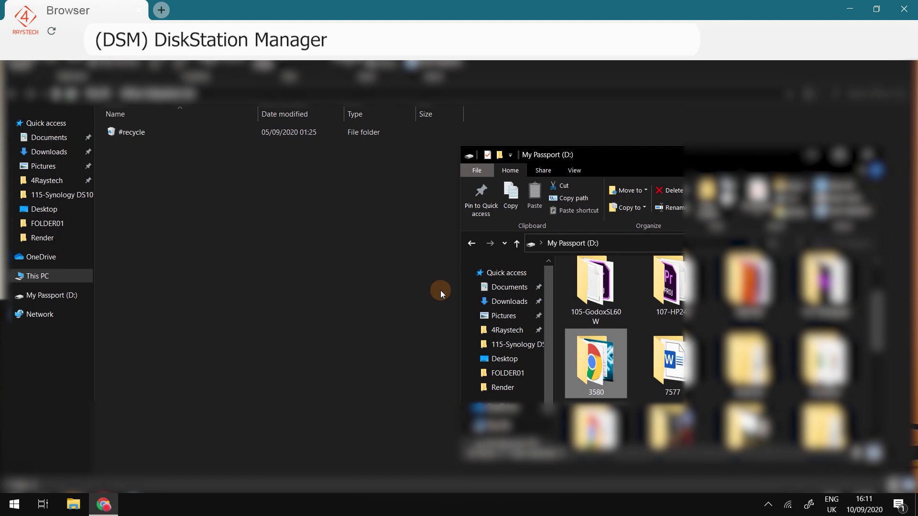
Copy the 3580 folder from My Passport (D:) into the mapped network folder and browse the Office share in File Station
left_click_drag(440, 290, 198, 203)
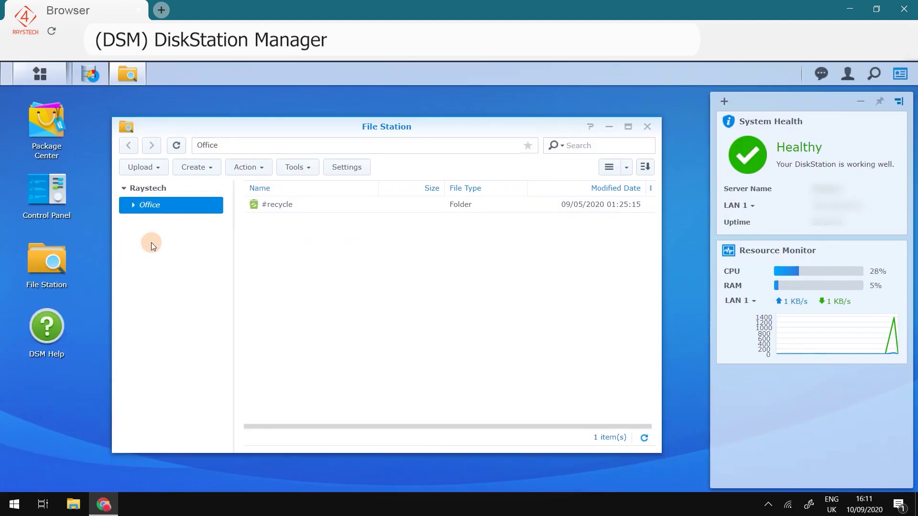
left_click(133, 204)
left_click(158, 239)
scroll(415, 260, "down", 3)
scroll(416, 262, "up", 3)
left_click(152, 205)
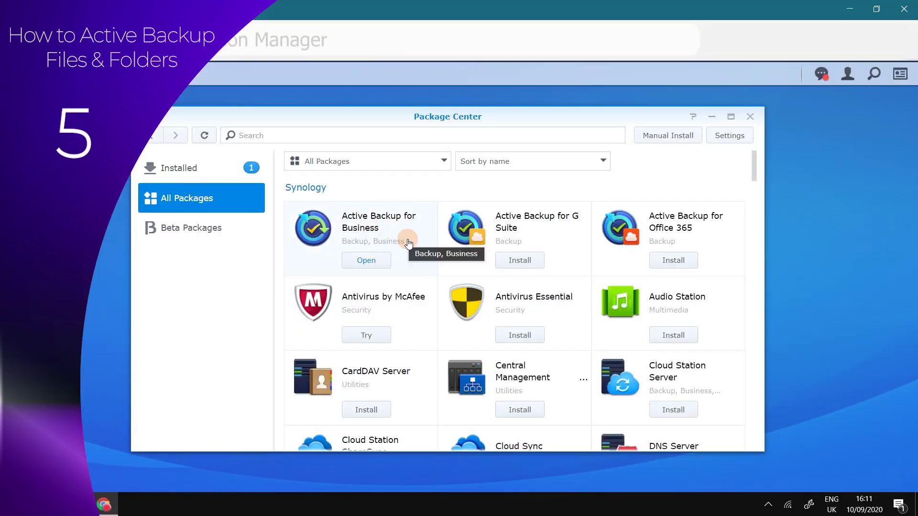
Open Active Backup for Business and activate it by signing in with the saved Synology Account email and password
left_click(368, 259)
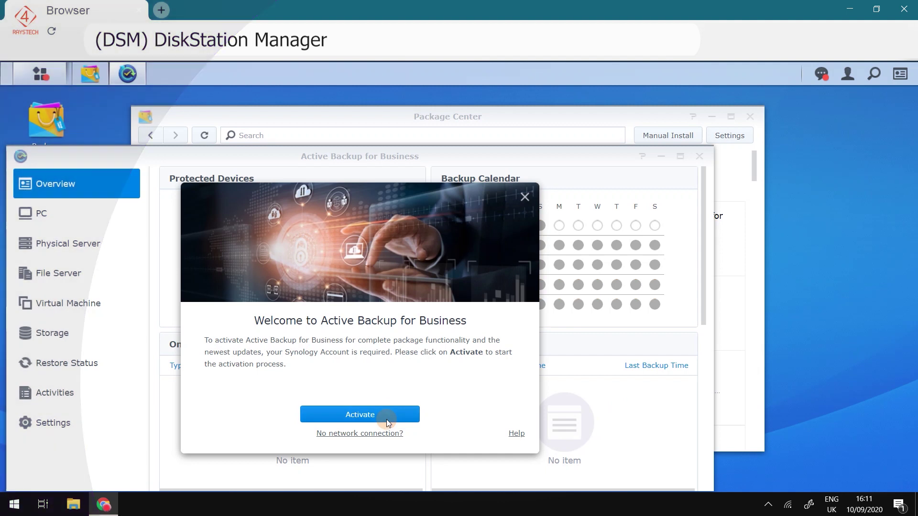
left_click(386, 419)
scroll(457, 246, "down", 5)
left_click(364, 345)
left_click(410, 378)
left_click(478, 206)
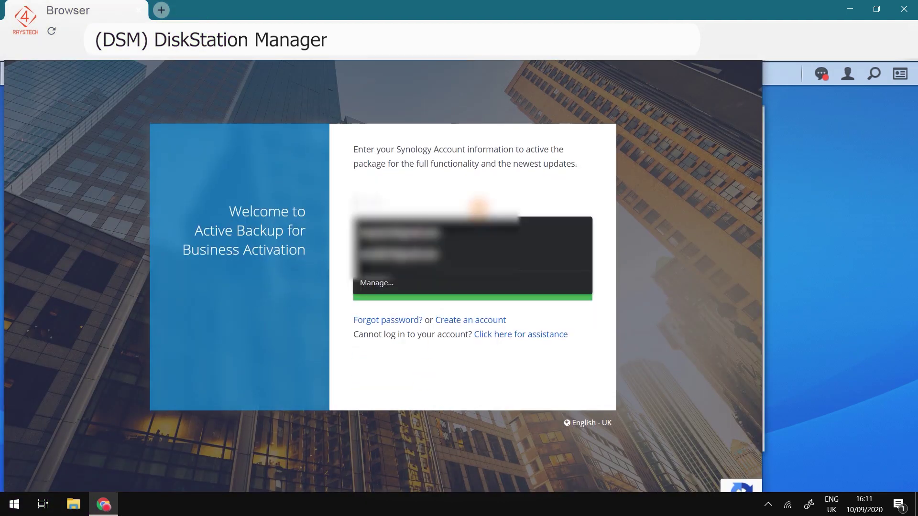
left_click(467, 234)
left_click(469, 283)
left_click(469, 344)
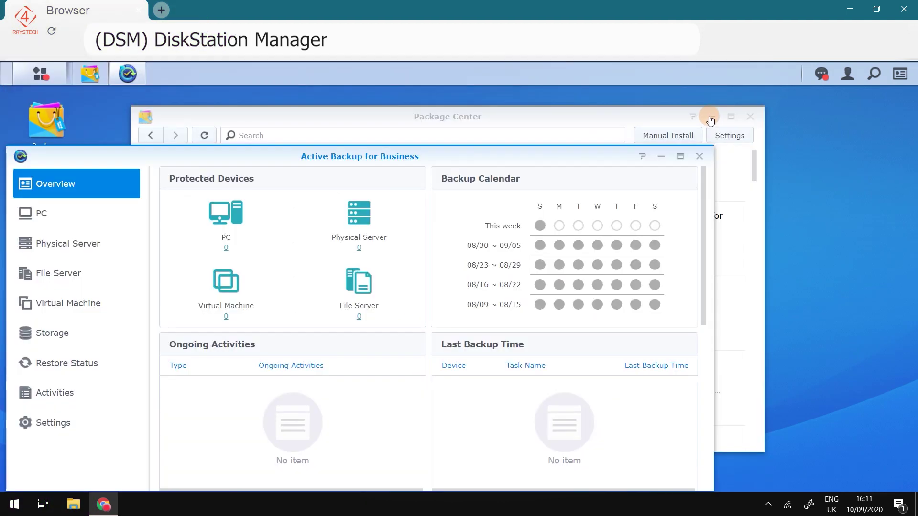
Minimize Package Center, maximize Active Backup for Business and start adding a file server of the SMB server type
left_click(710, 118)
left_click(679, 156)
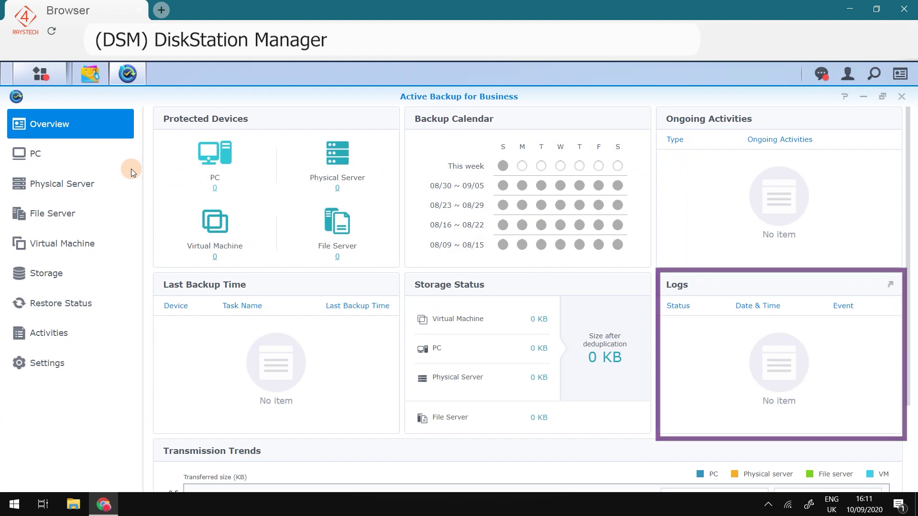
scroll(131, 168, "down", 3)
left_click(68, 211)
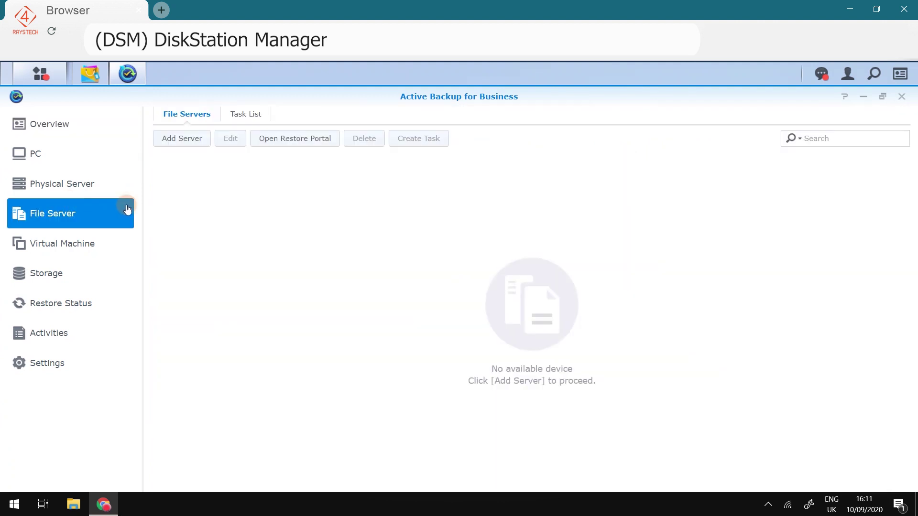
left_click(182, 140)
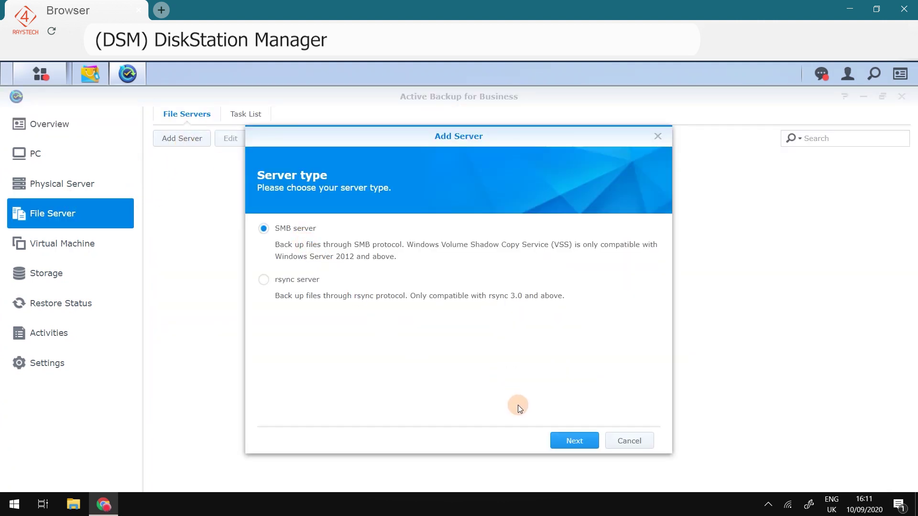
left_click(565, 441)
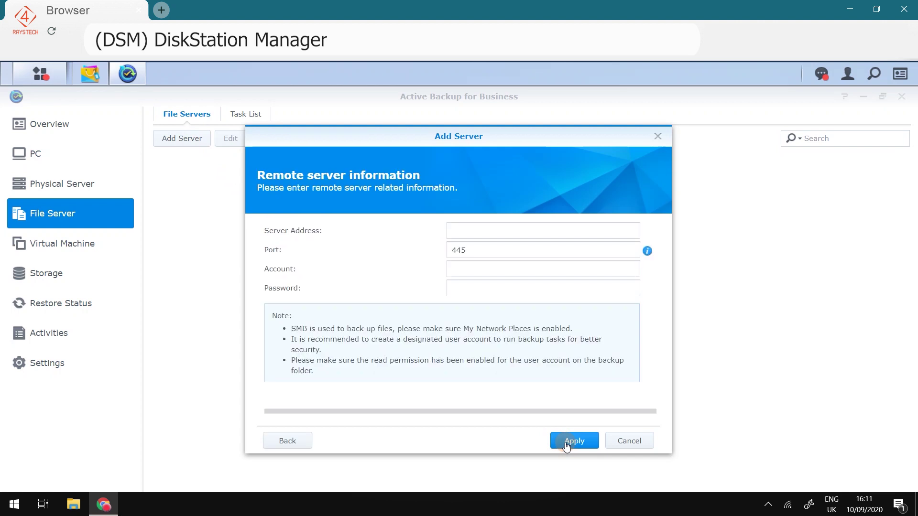
Enter the remote server's address, account and account password with port 445, and add the server
left_click(530, 231)
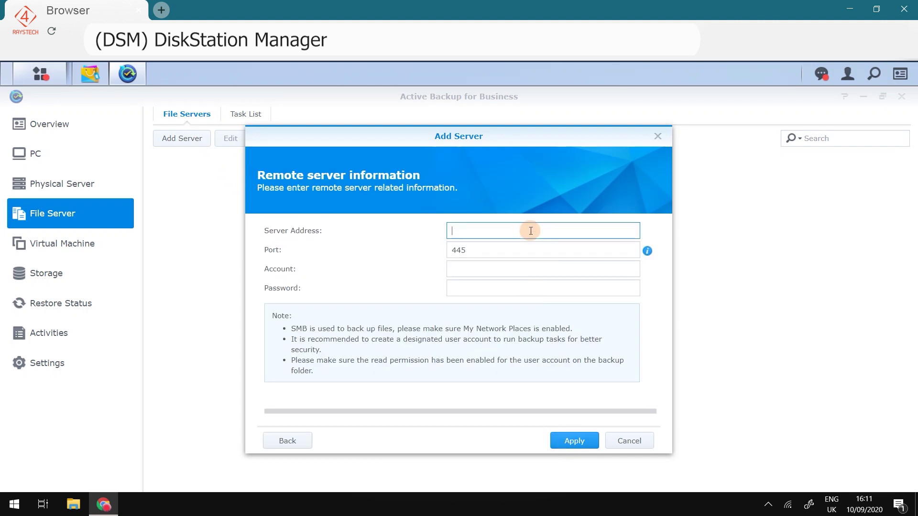
key("ctrl+v")
left_click(503, 262)
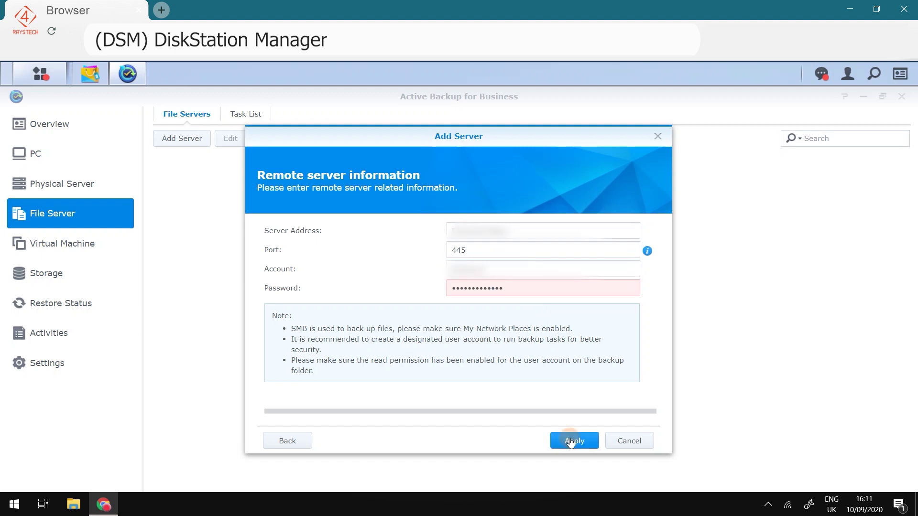
left_click(569, 438)
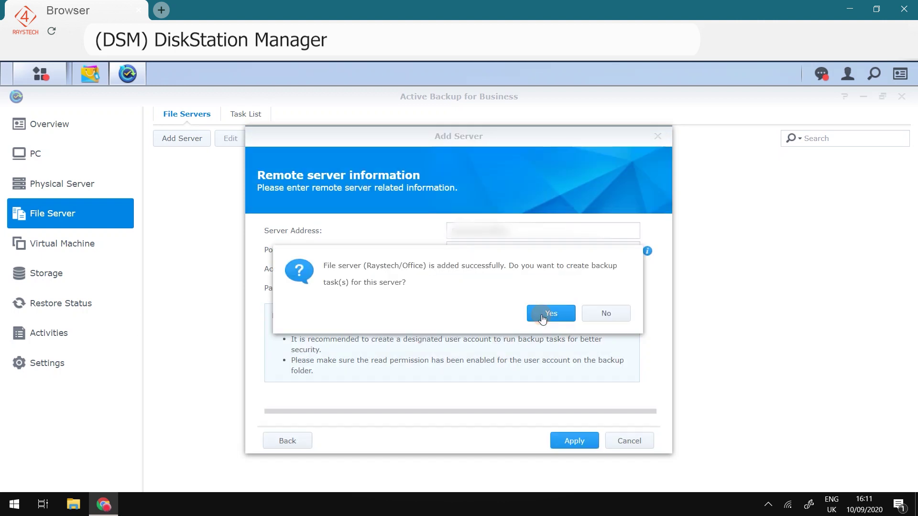
Start a backup task for the new file server, review the backup mode descriptions and choose Mirroring
left_click(542, 316)
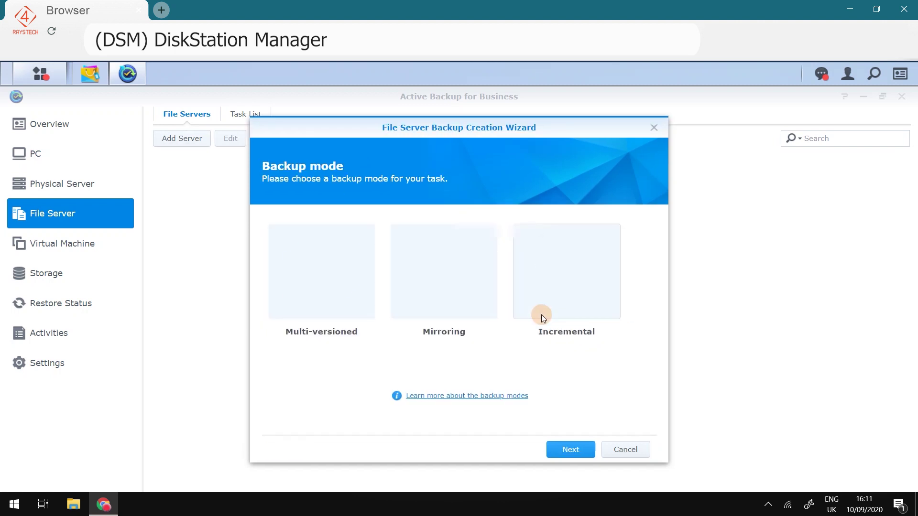
left_click(492, 396)
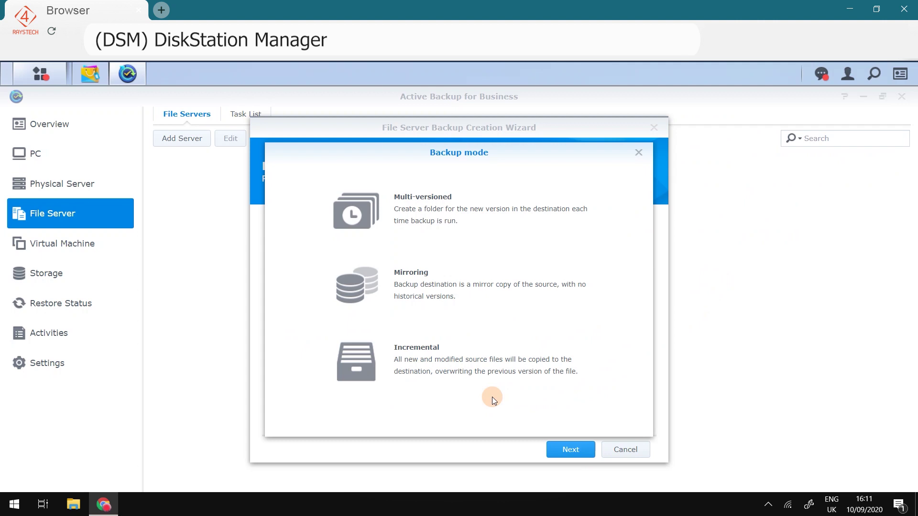
left_click(639, 152)
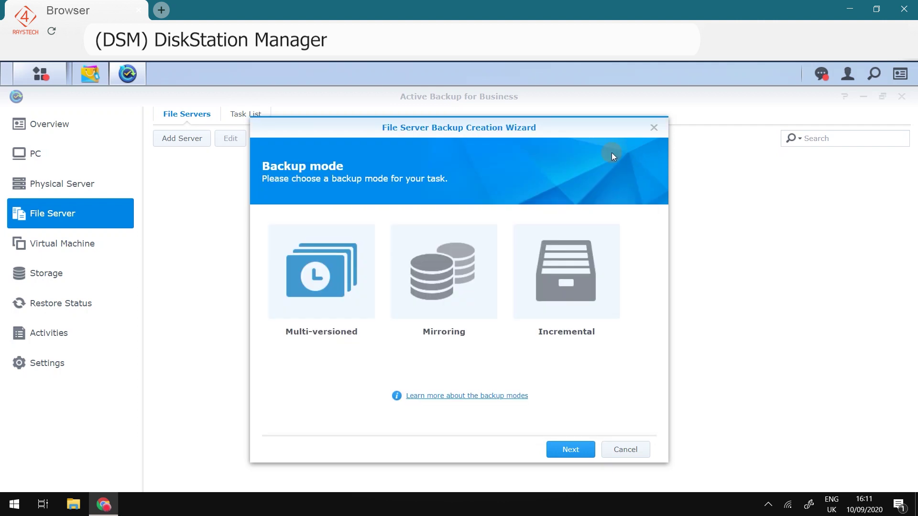
left_click(576, 450)
Select only the 114pr folder of Raystech/Office as the backup source
left_click(278, 239)
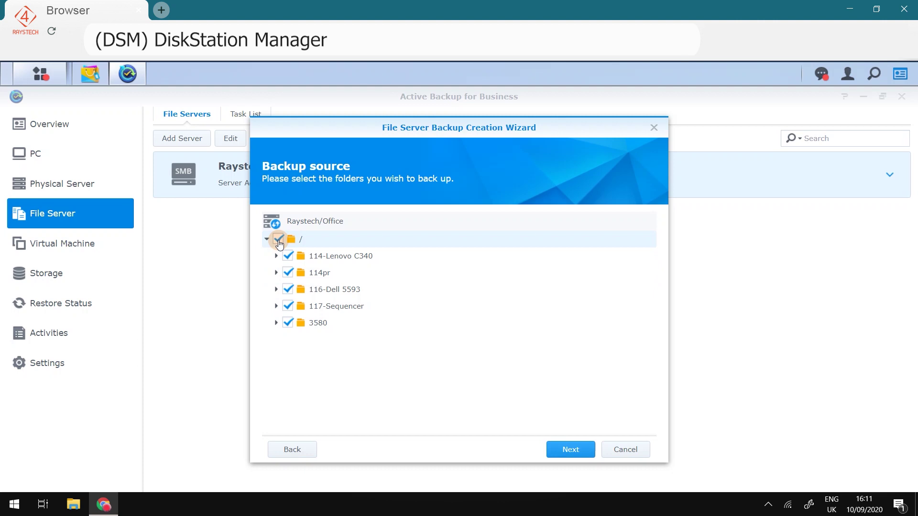
left_click(279, 240)
left_click(564, 447)
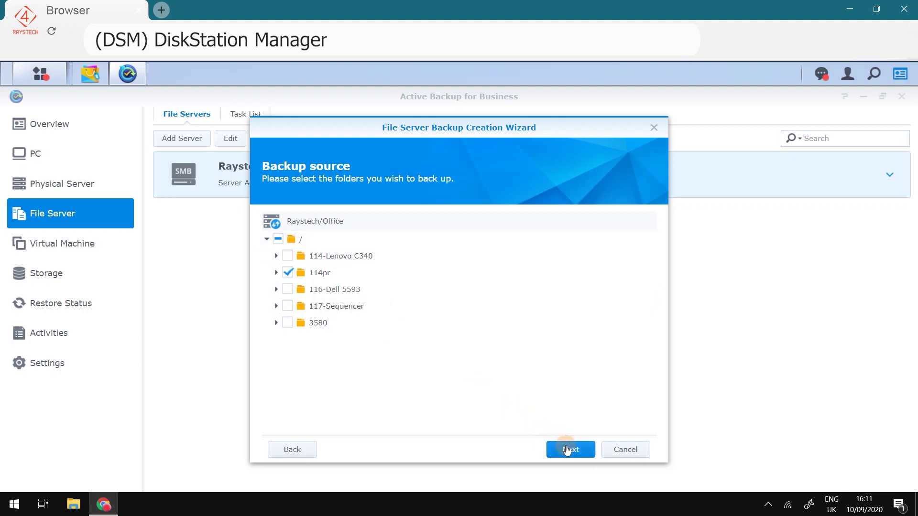
Name the task Office Backup and set its local path to a new Office Backup folder inside ActiveBackupforBusiness
type("Office Backup")
left_click(604, 246)
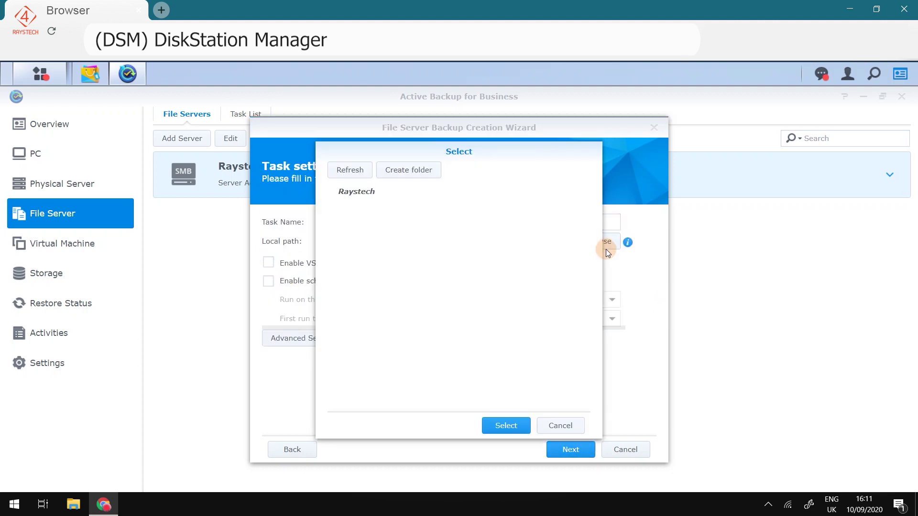
left_click(358, 193)
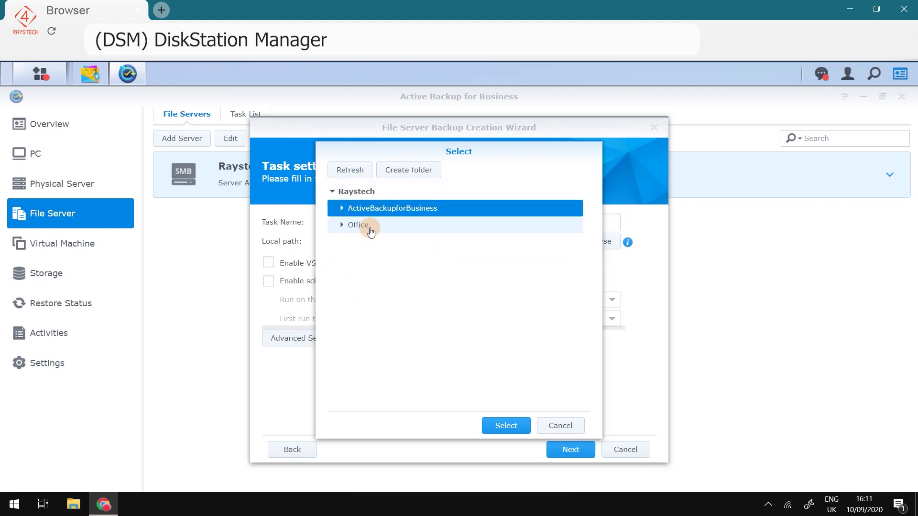
left_click(408, 169)
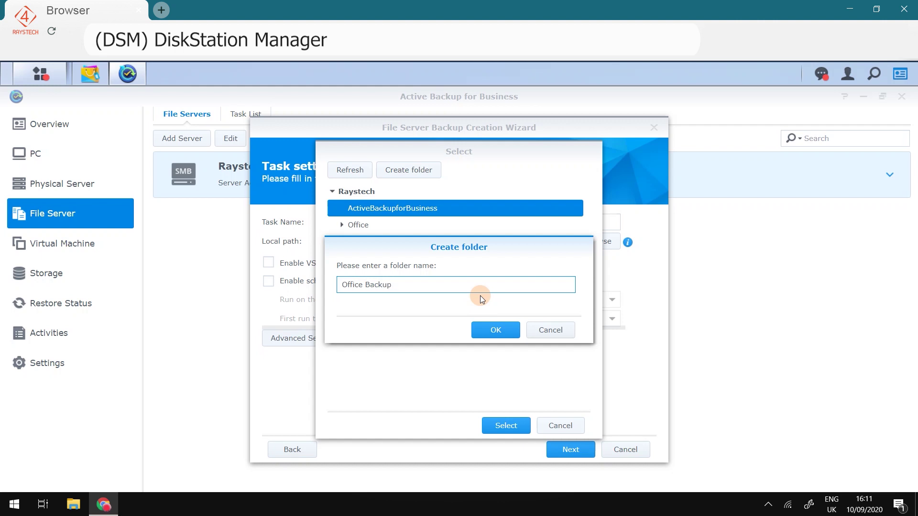
type("Office Backup")
left_click(484, 329)
left_click(510, 422)
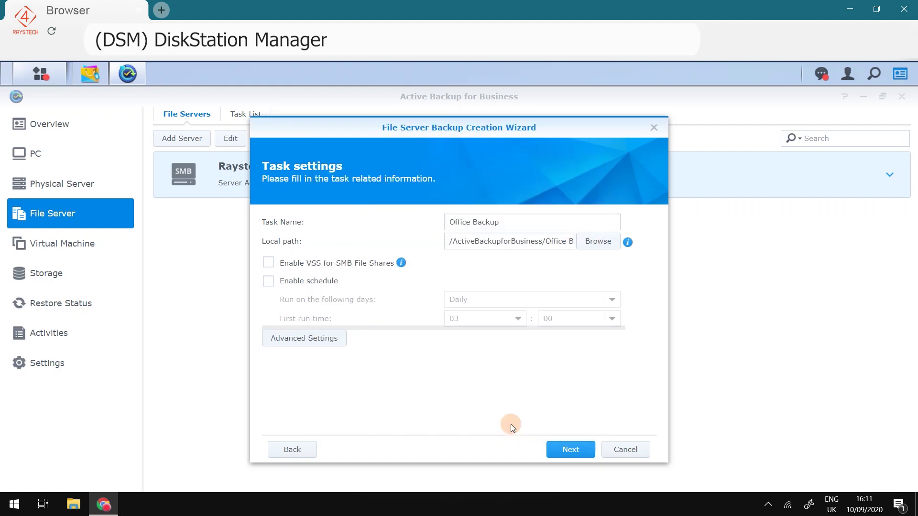
Enable a Weekend schedule for the Office Backup task, create the task and run the backup immediately
left_click(268, 280)
left_click(573, 299)
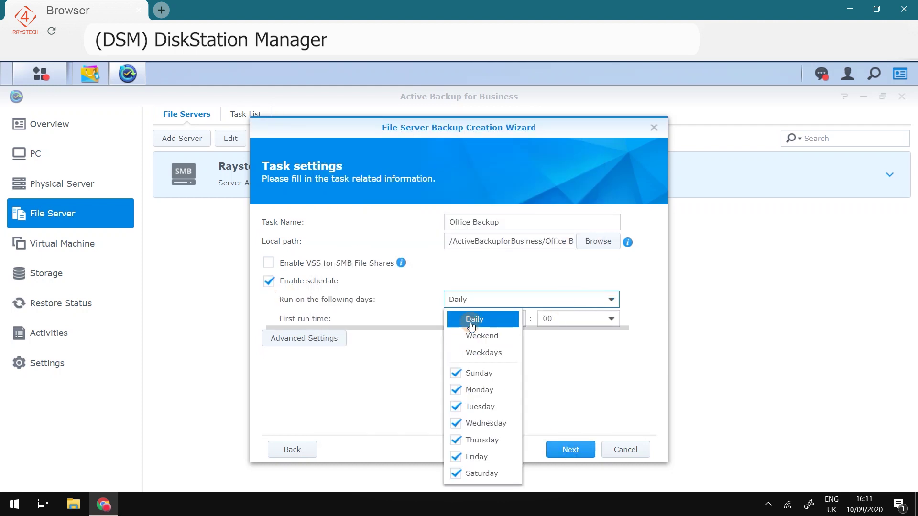
left_click(482, 337)
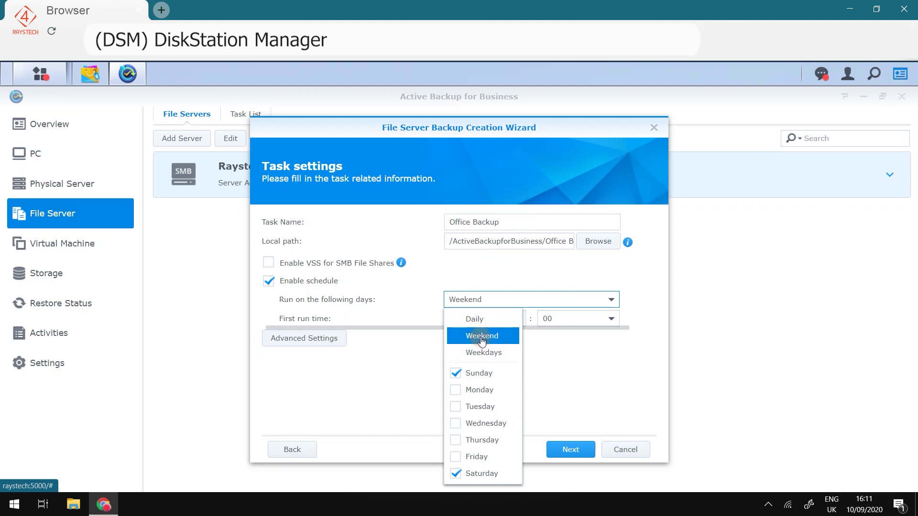
left_click(658, 300)
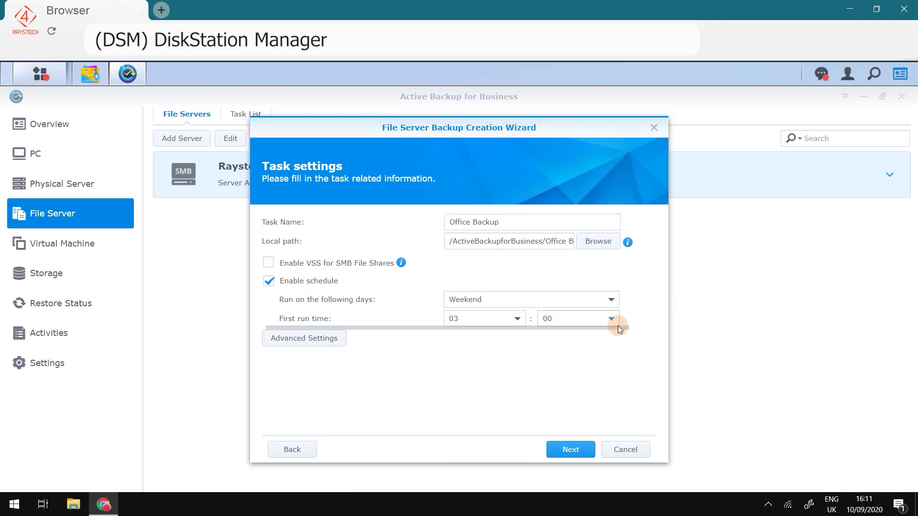
left_click(573, 449)
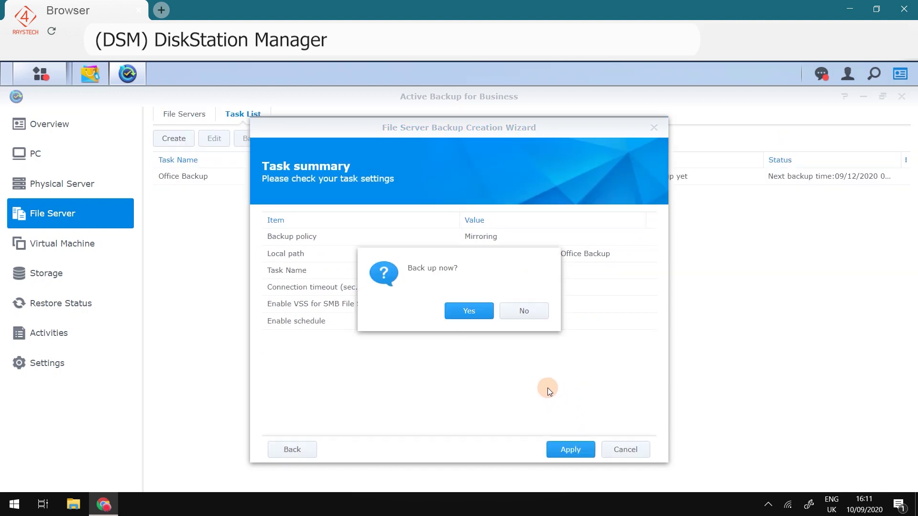
left_click(476, 311)
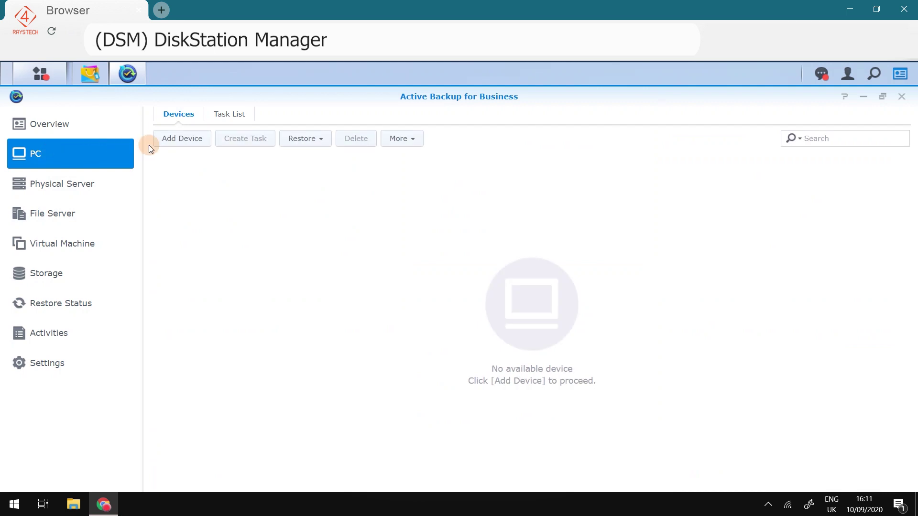
Start adding a PC device and install the Synology Active Backup for Business Agent, accepting its license terms
left_click(162, 143)
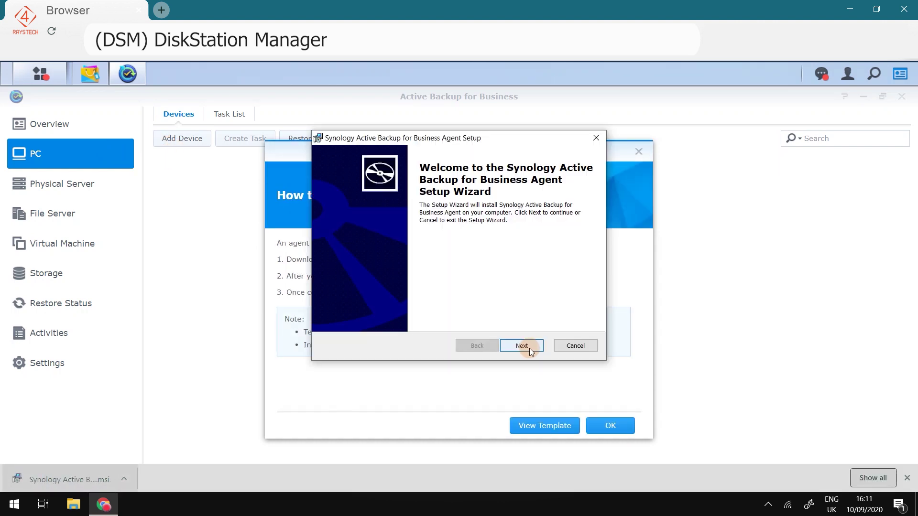
left_click(522, 345)
left_click(440, 301)
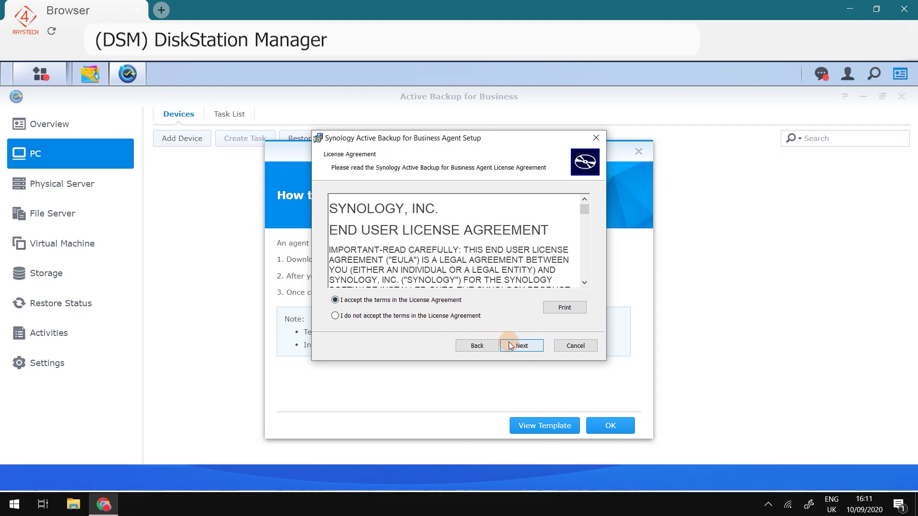
left_click(512, 345)
left_click(512, 345)
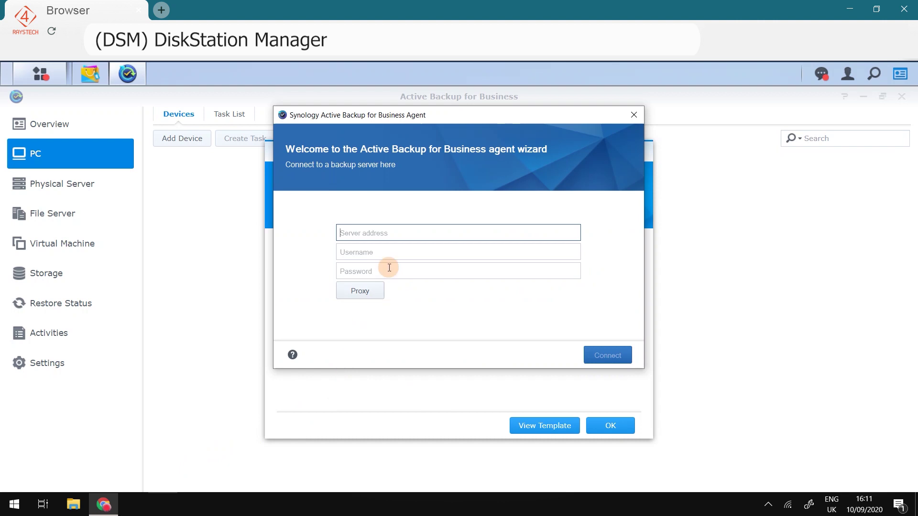
Connect the agent with the server address, username and account password, proceed despite the untrusted certificate, and confirm the backup task summary
left_click(597, 353)
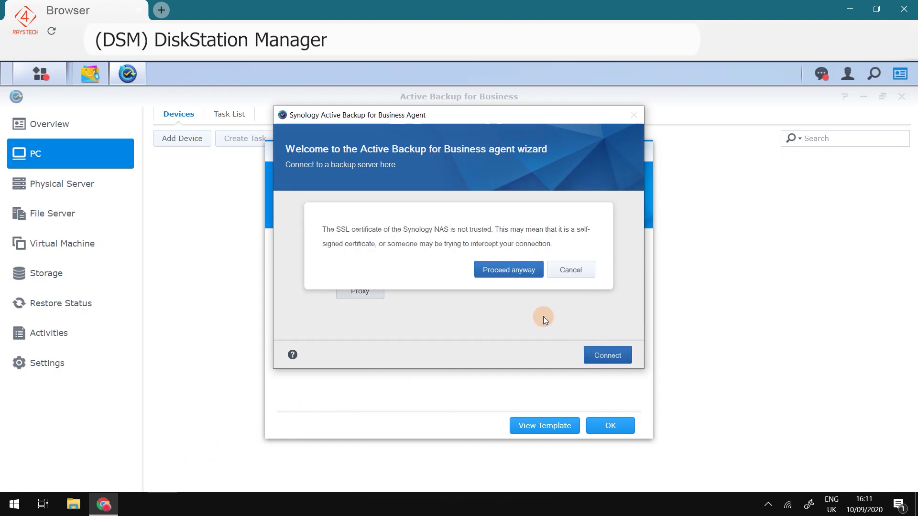
left_click(520, 269)
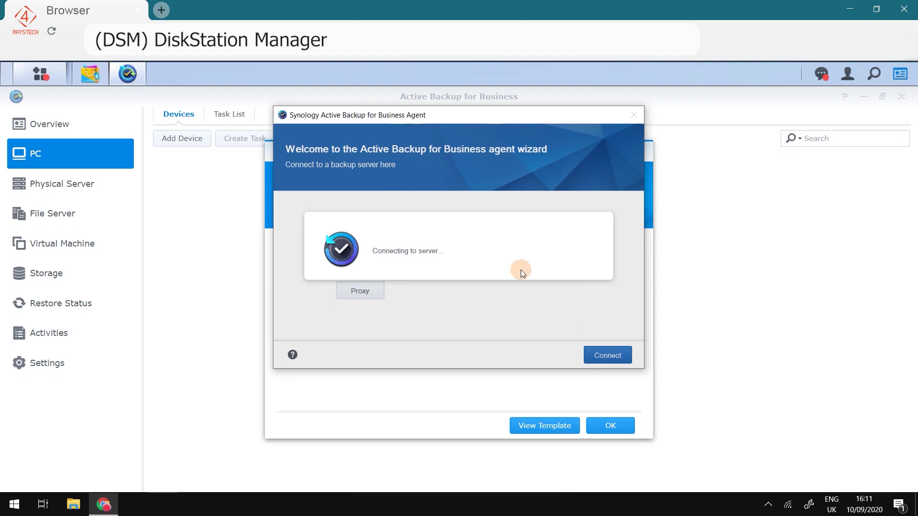
scroll(509, 272, "down", 3)
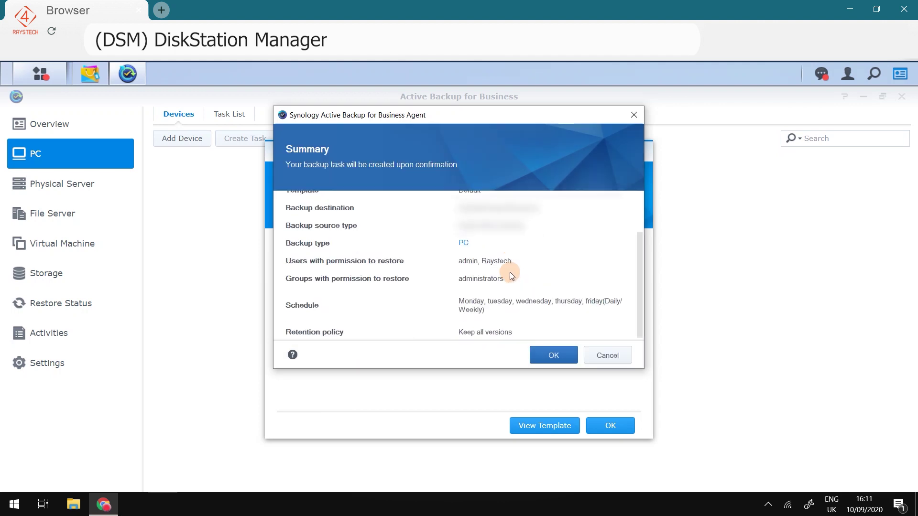
left_click(546, 362)
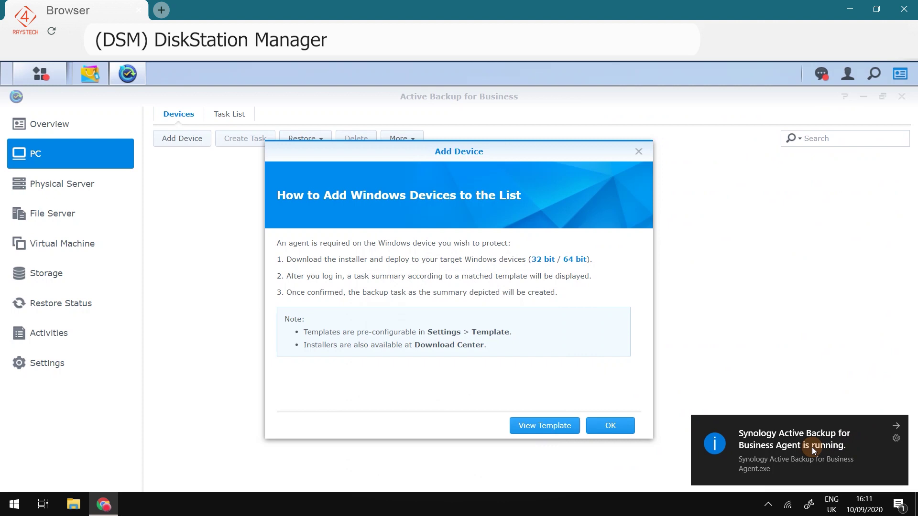
left_click(598, 421)
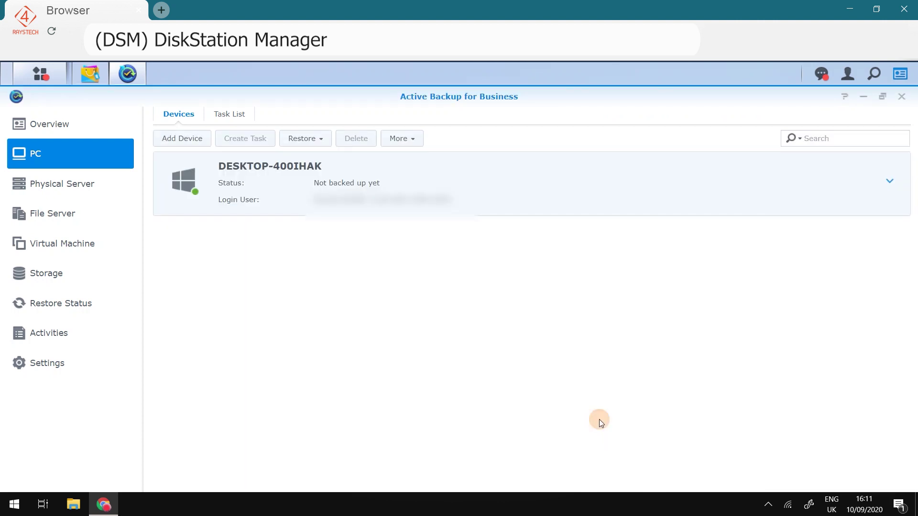
Create a PC backup task named Windows PC-1 Backup, stored in ActiveBackupforBusiness, covering the entire device including the external hard drive
left_click(241, 138)
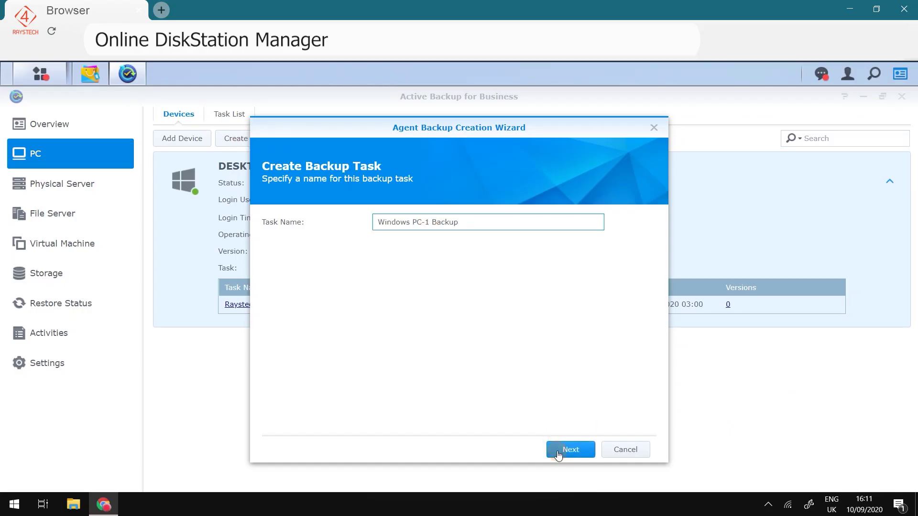
left_click(560, 450)
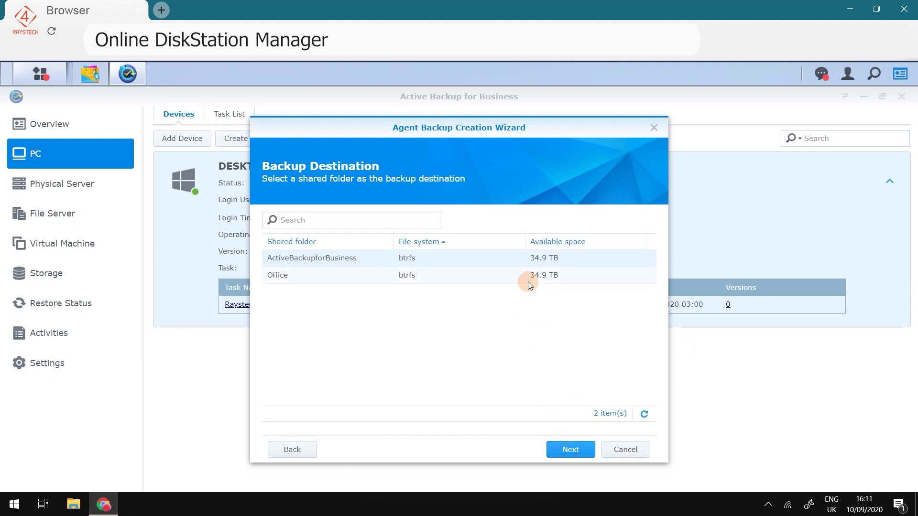
left_click(569, 447)
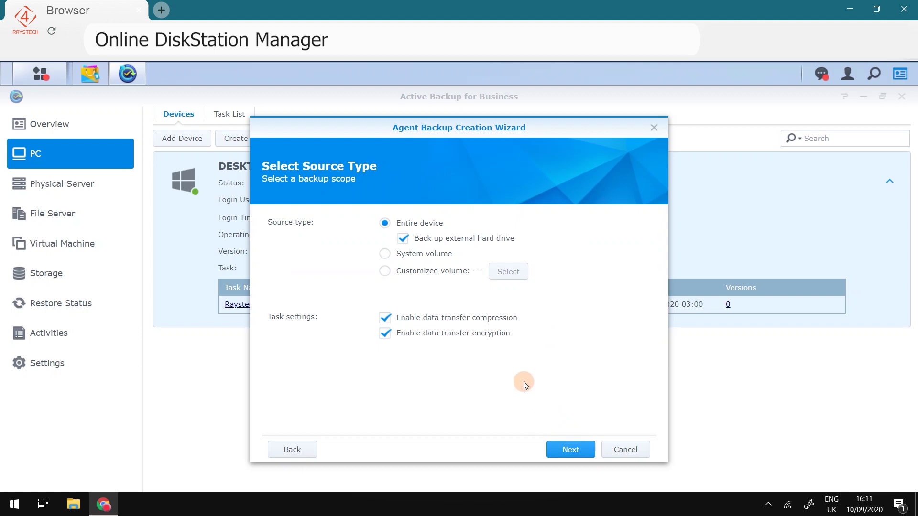
left_click(552, 450)
Set the PC task to a scheduled backup by time that runs on Weekend, and choose its repeat type
left_click(268, 239)
left_click(429, 276)
left_click(427, 312)
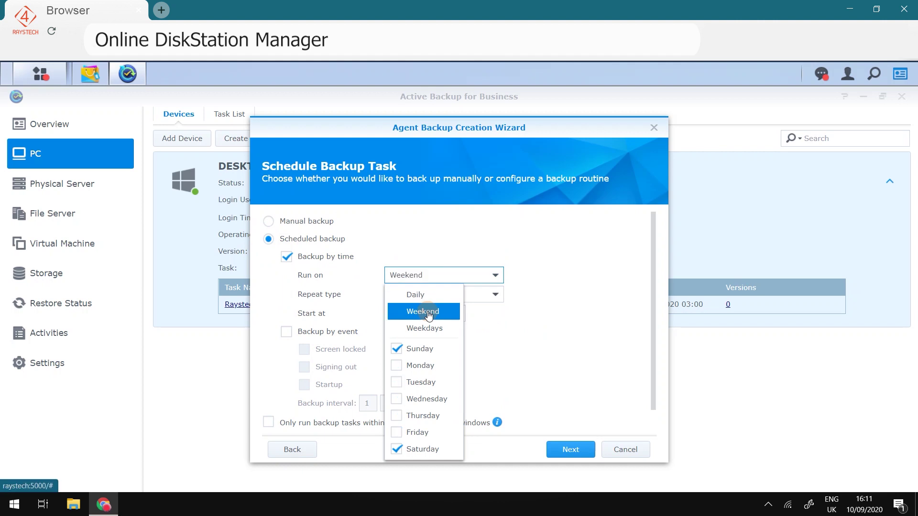
left_click(495, 294)
left_click(445, 328)
scroll(497, 383, "down", 1)
left_click(559, 449)
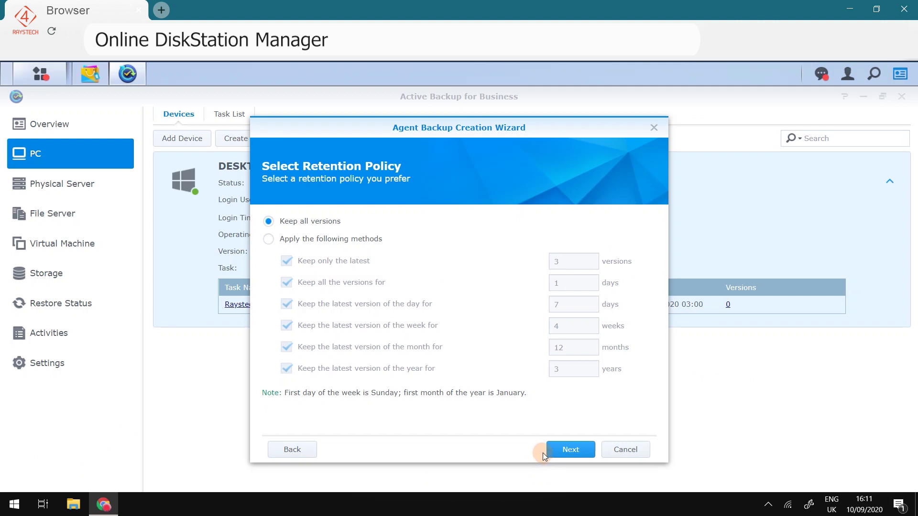
Set the PC task's retention policy to keep only the latest 2 versions and the latest version of the year for 3 years
left_click(268, 238)
left_click(286, 282)
left_click(285, 303)
left_click(285, 325)
left_click(285, 346)
left_click(286, 368)
left_click(561, 261)
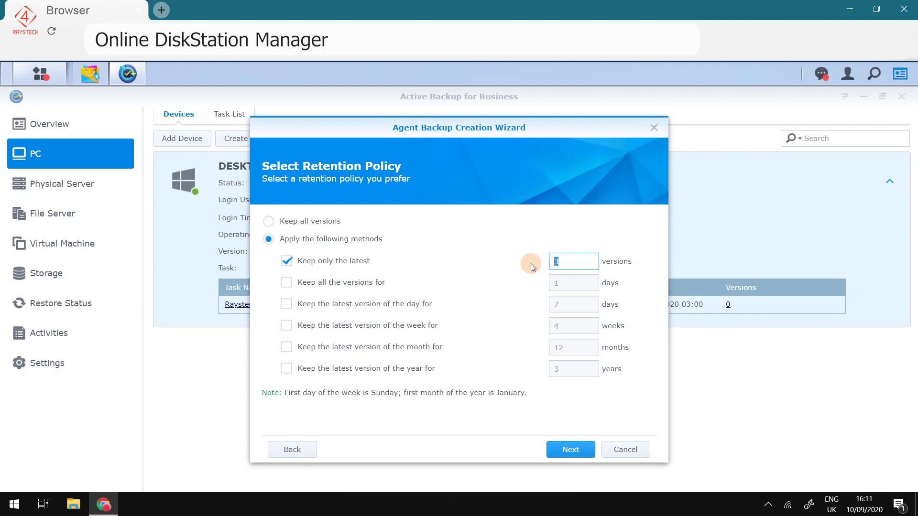
type("2")
left_click(286, 368)
left_click(570, 369)
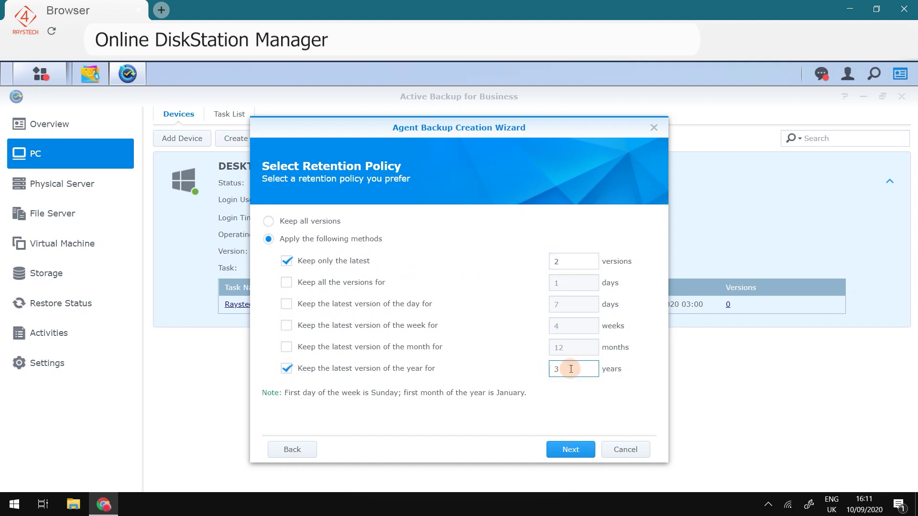
Apply the Windows PC-1 Backup task settings and start the backup immediately
left_click(567, 448)
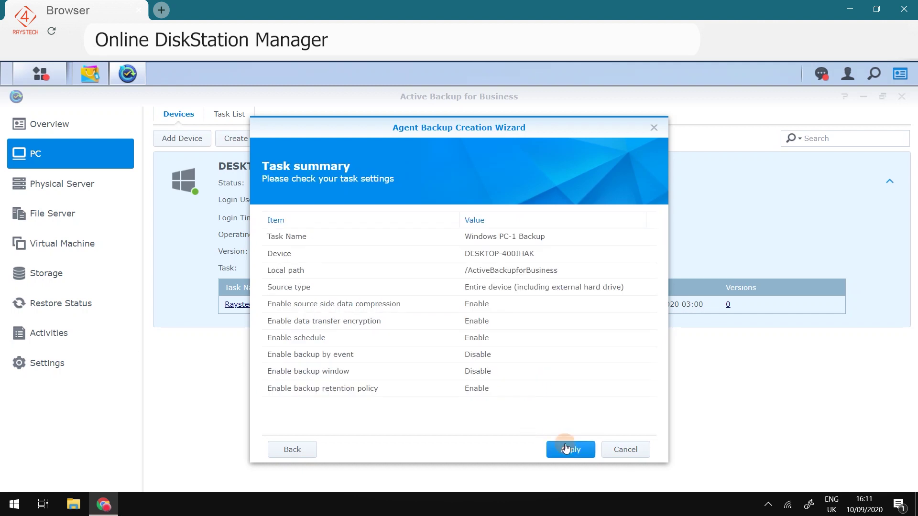
left_click(565, 448)
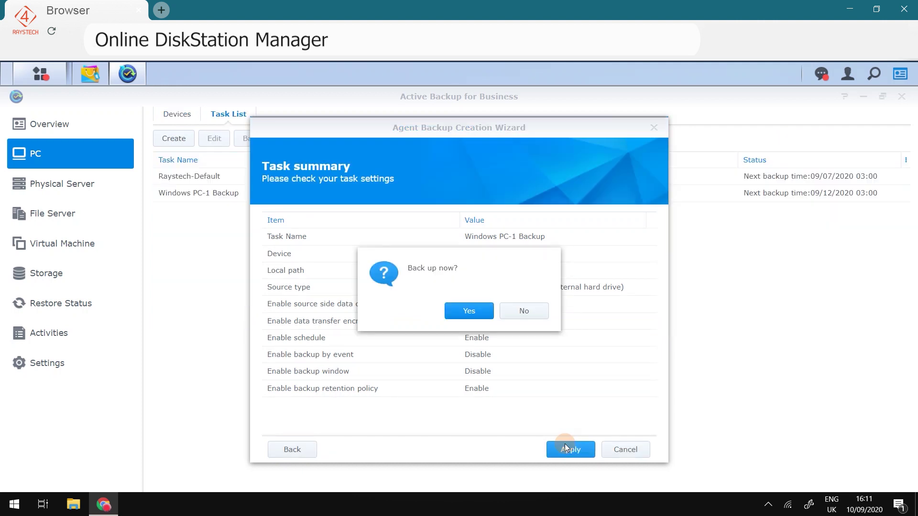
left_click(468, 311)
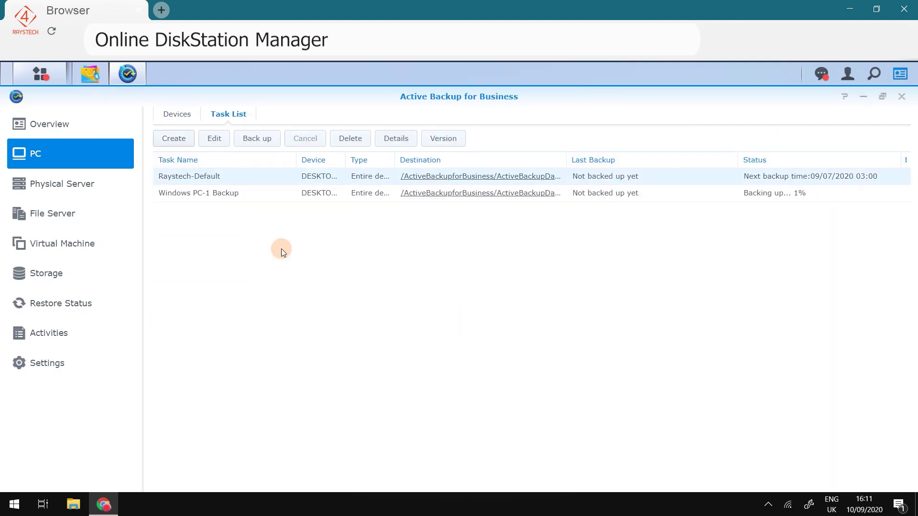
Review the backup overview and logs, the agent's recent activities, and the event details of the Windows PC-1 Backup completion notification
left_click(49, 124)
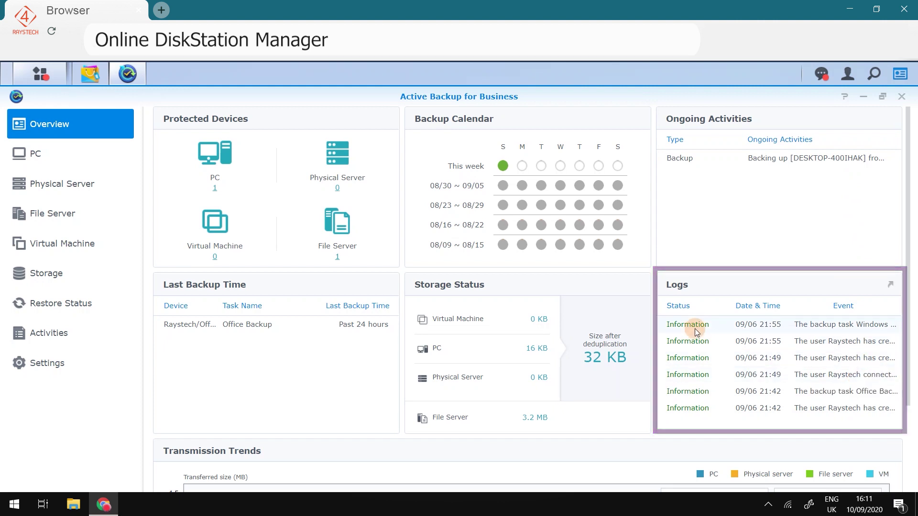
scroll(694, 328, "down", 3)
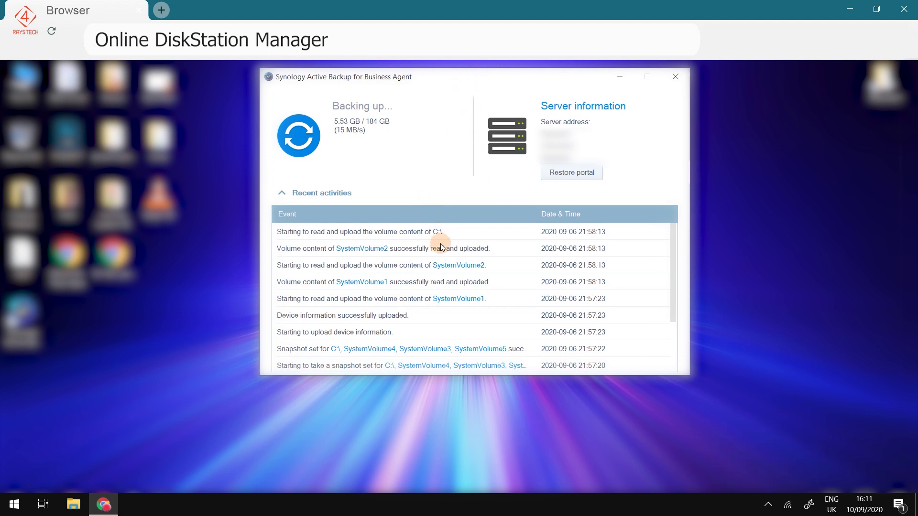
scroll(424, 350, "down", 1)
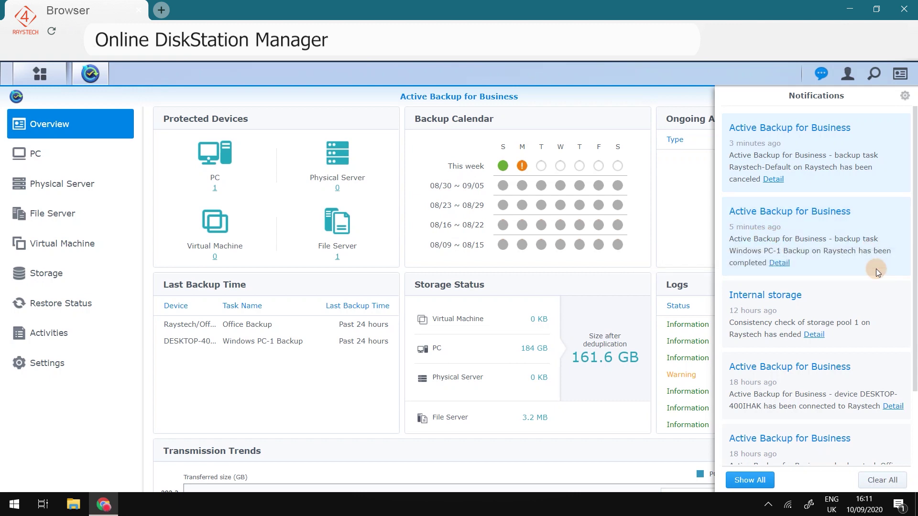
left_click(779, 263)
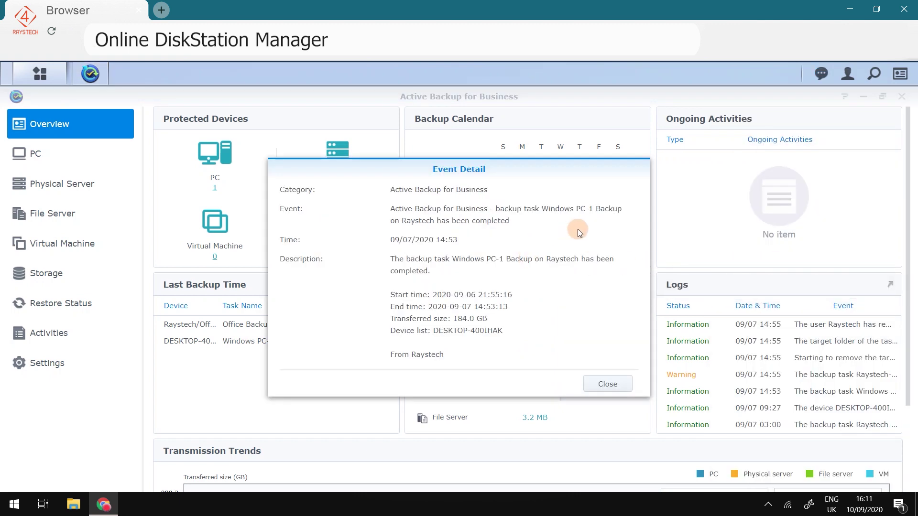
left_click(607, 384)
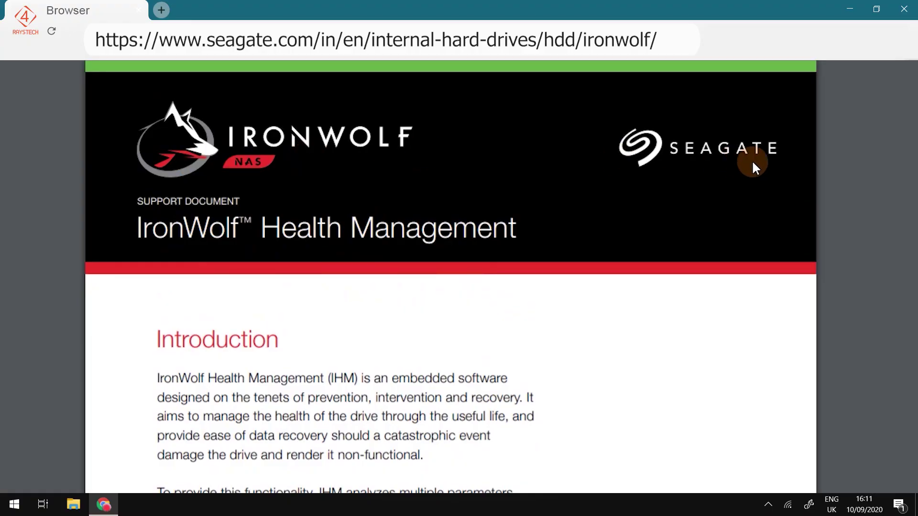
Read Seagate's IronWolf Health Management document and check Drive 1's general and IronWolf health information in Storage Manager
scroll(776, 297, "down", 1)
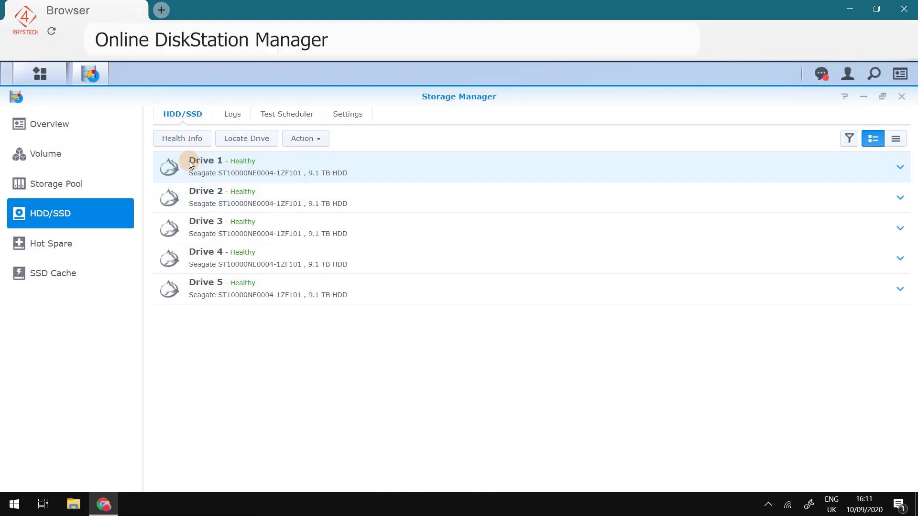
left_click(193, 138)
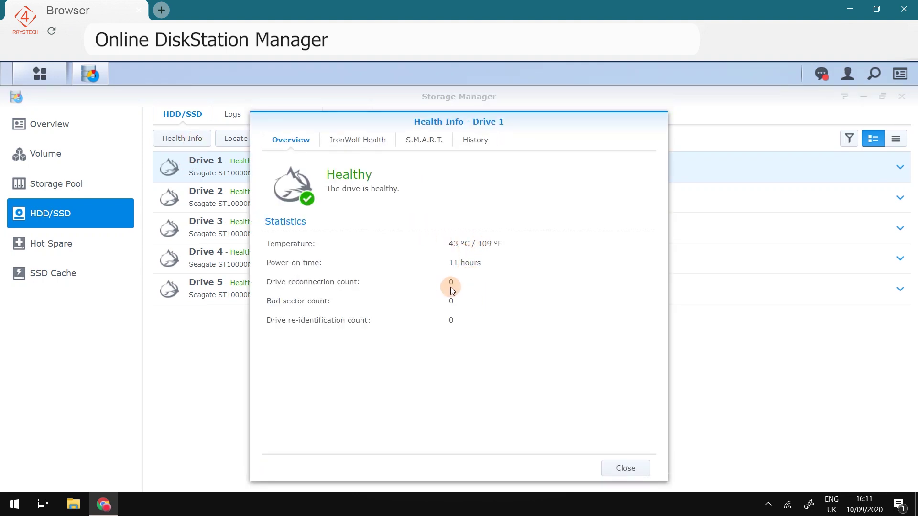
left_click(377, 147)
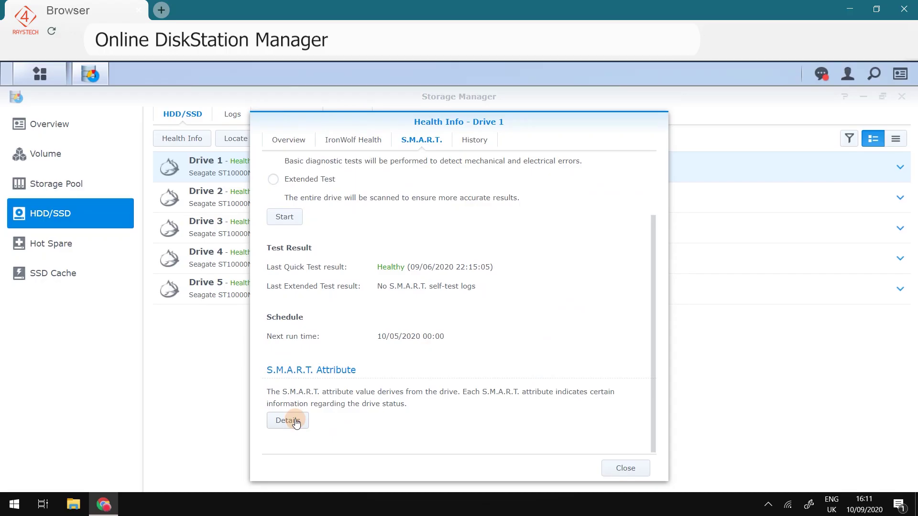
Examine the full list of S.M.A.R.T. attributes for Drive 1 and close the list
left_click(295, 422)
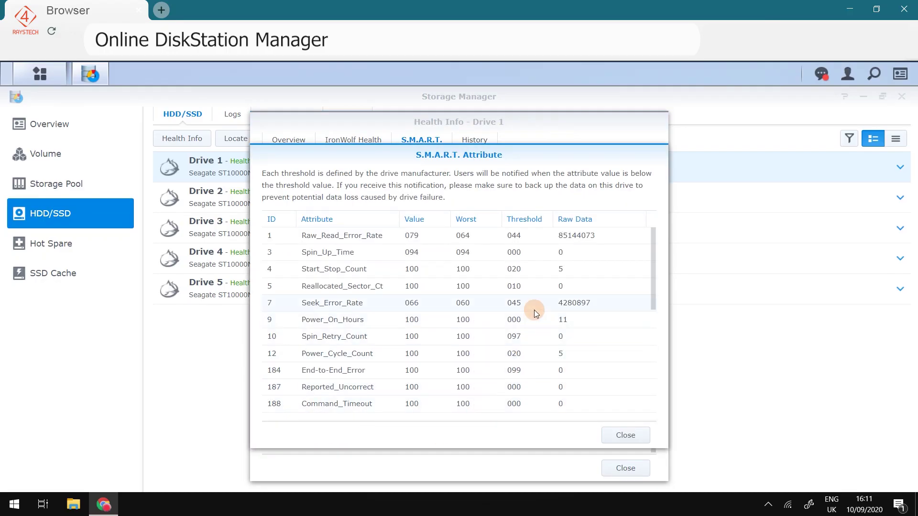
scroll(534, 310, "down", 1)
scroll(534, 310, "down", 3)
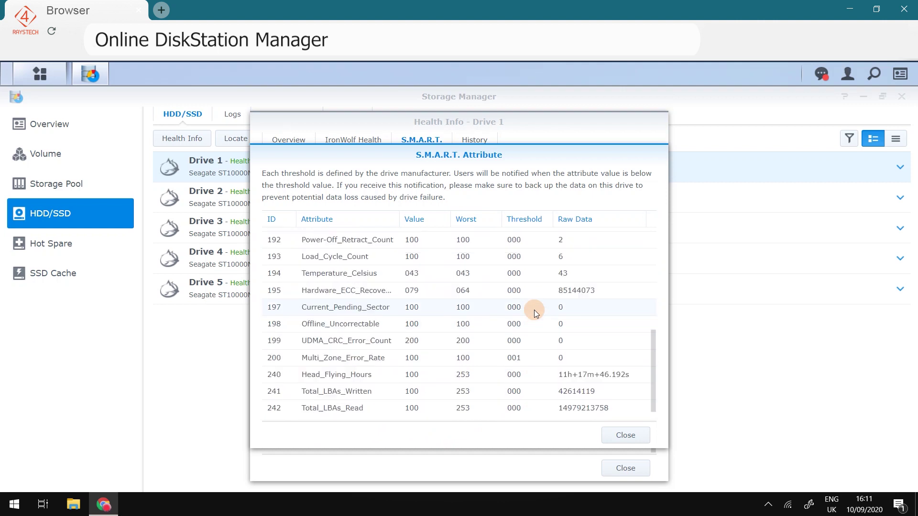
scroll(521, 311, "up", 6)
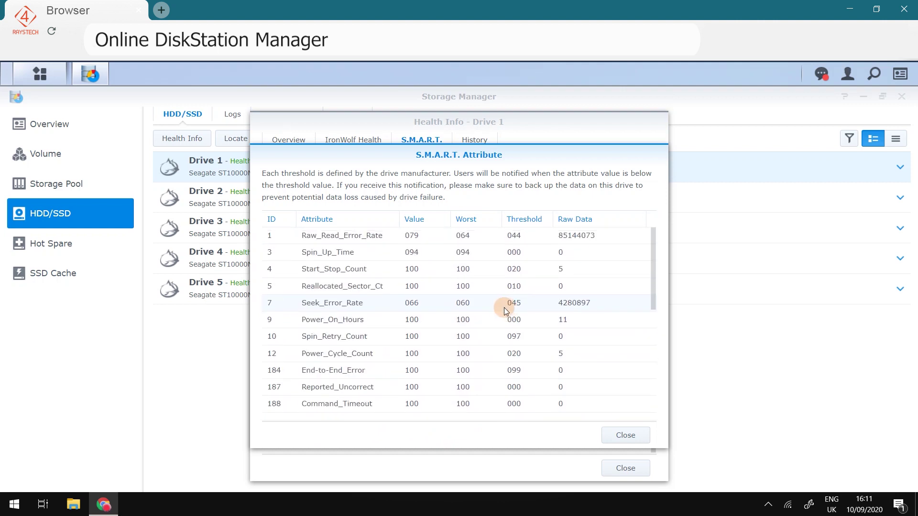
scroll(457, 294, "down", 3)
left_click(626, 435)
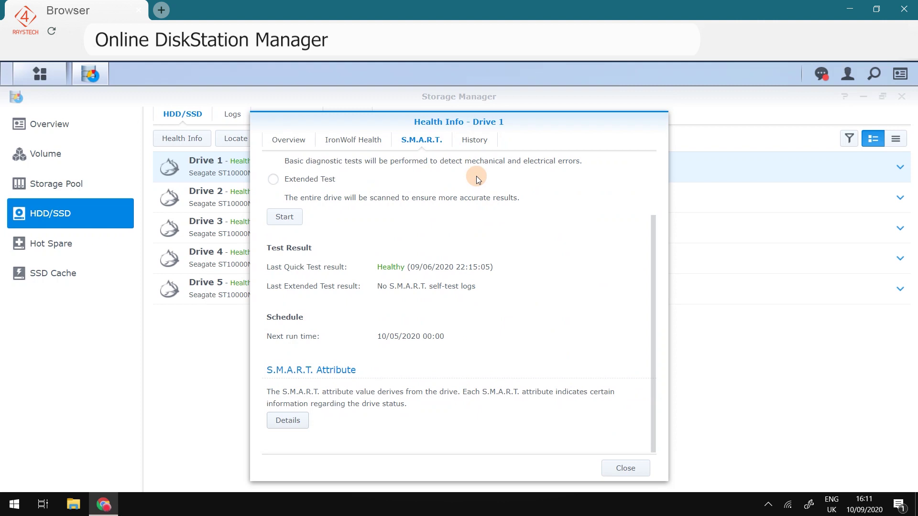
Return to Drive 1's IronWolf Health information and read the IHM vs S.M.A.R.T. comparison in the Seagate document
left_click(357, 139)
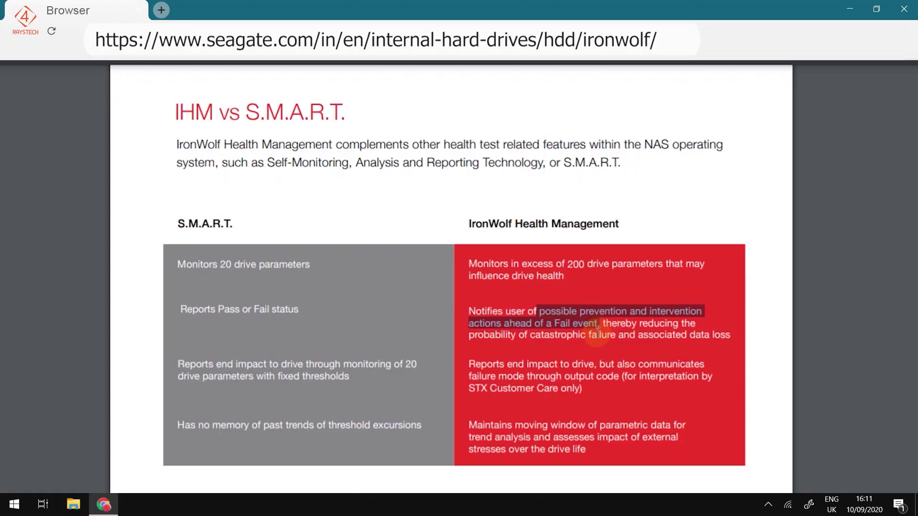
left_click(619, 338)
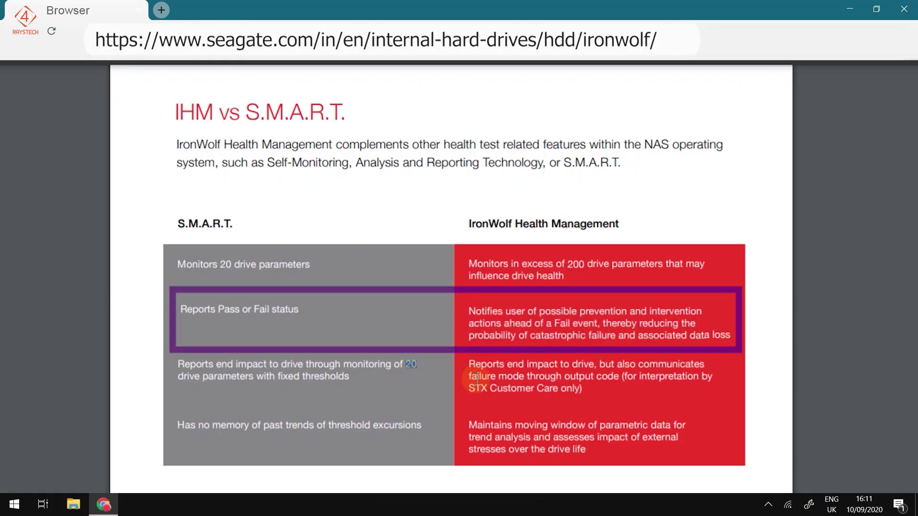